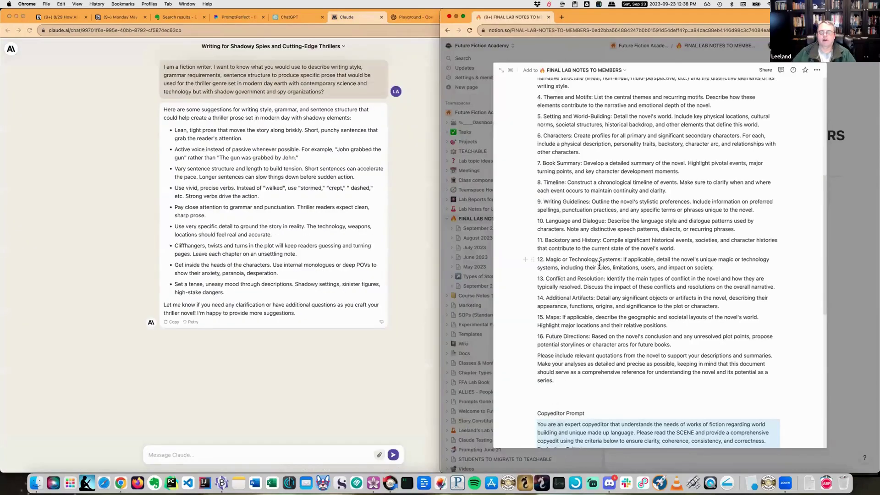
Ask ChatGPT: 'What would be needed to create a series bible for new thriller series.'
{"action": "scroll", "coordinate": [600, 265], "scroll_direction": "up", "scroll_amount": 6}
{"action": "left_click_drag", "start_coordinate": [539, 174], "coordinate": [641, 341]}
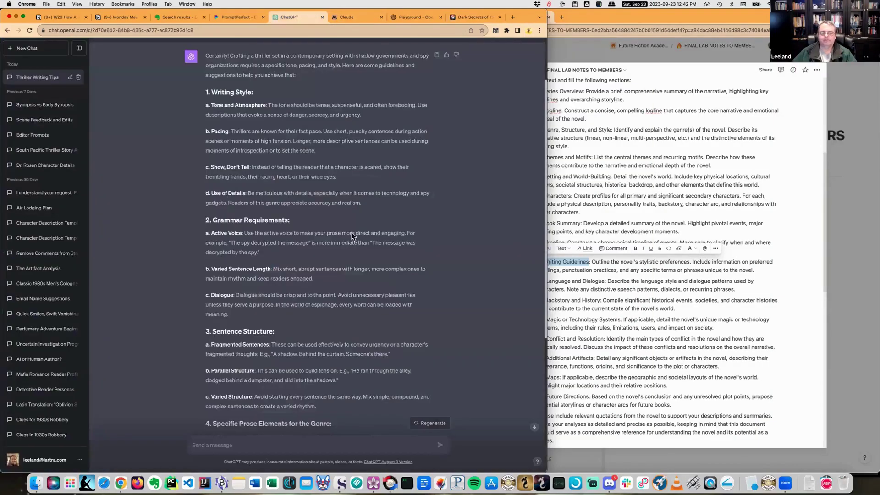
{"action": "scroll", "coordinate": [270, 347], "scroll_direction": "down", "scroll_amount": 5}
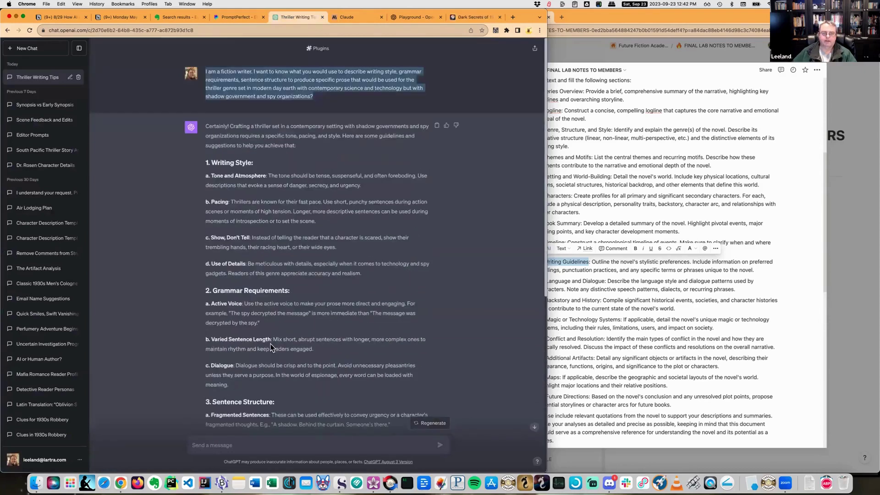
{"action": "left_click", "coordinate": [255, 443]}
{"action": "type", "text": "What would"}
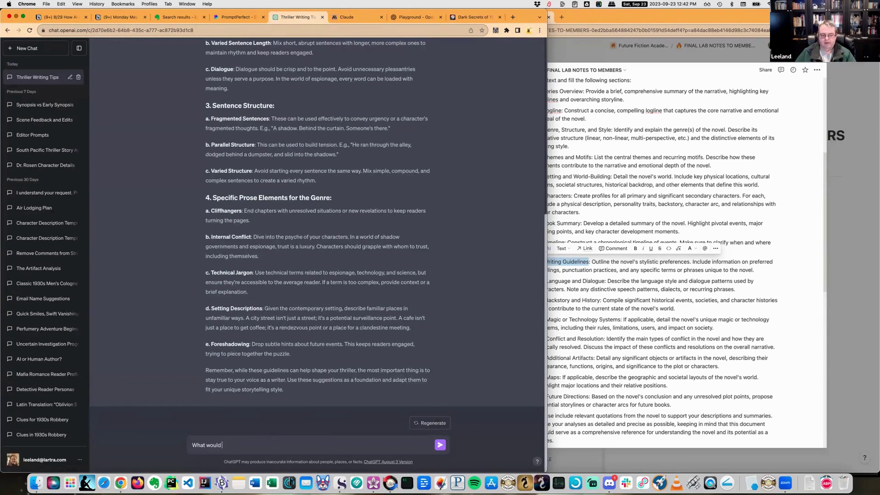
{"action": "type", "text": " be needed to c"}
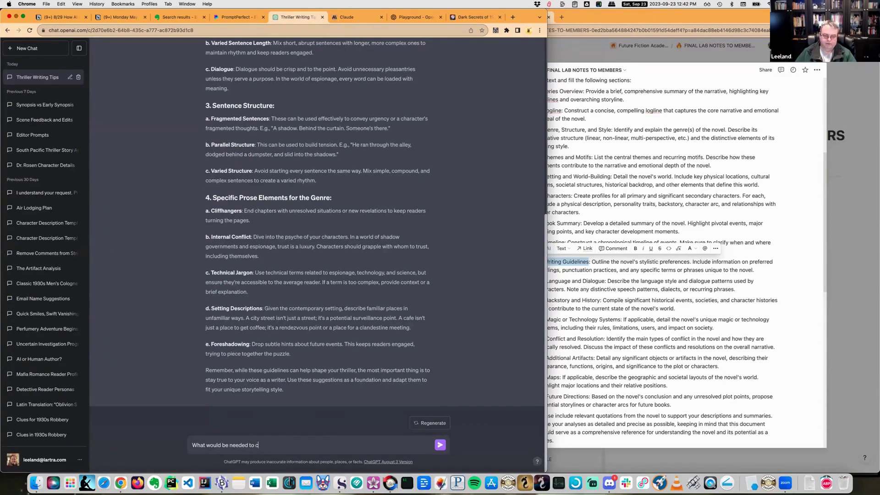
{"action": "type", "text": "reate a ser"}
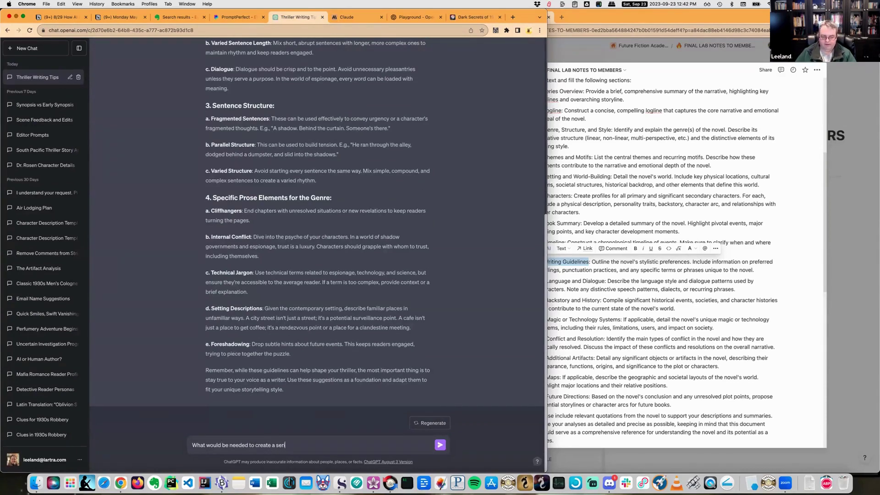
{"action": "type", "text": "ies bible f"}
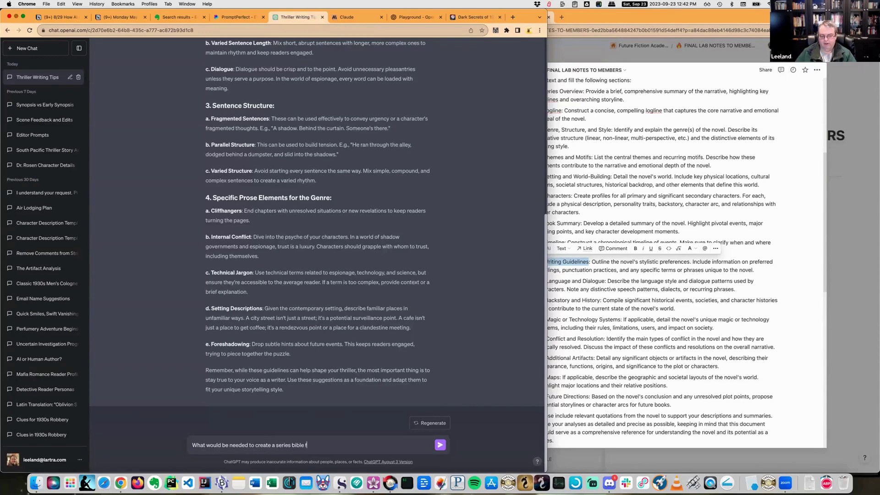
{"action": "type", "text": "or new thri"}
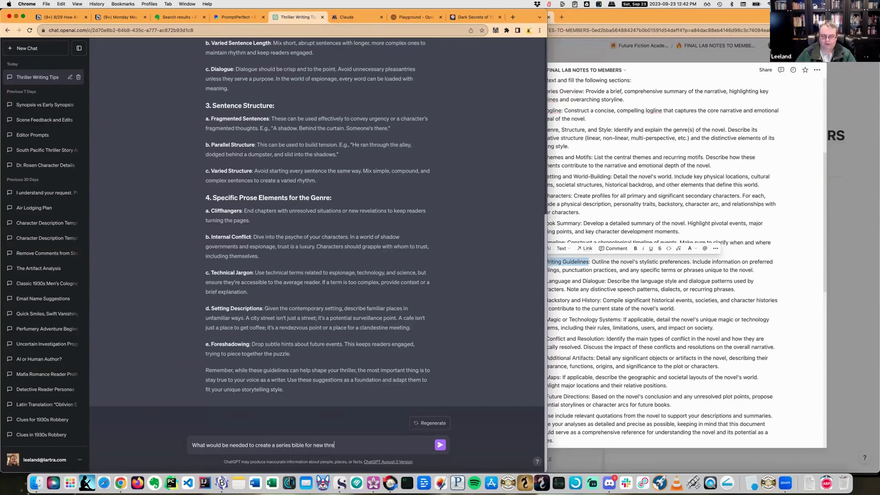
{"action": "type", "text": "ller series."}
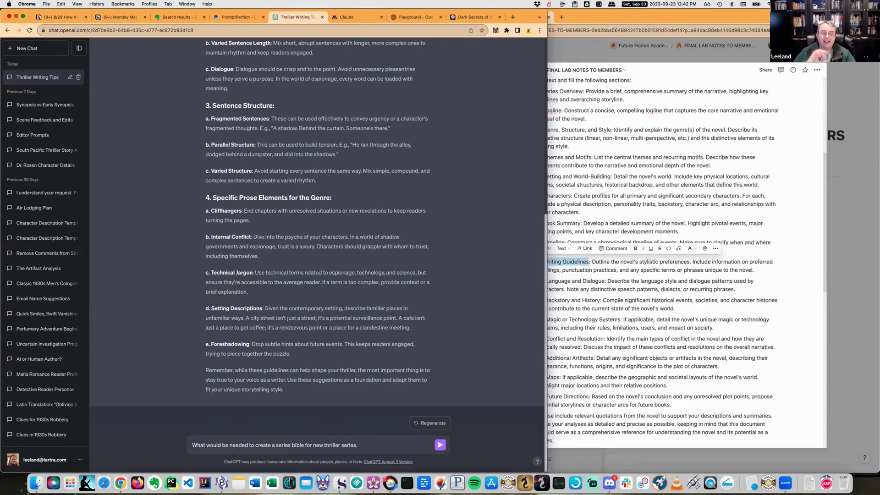
{"action": "key", "text": "Return"}
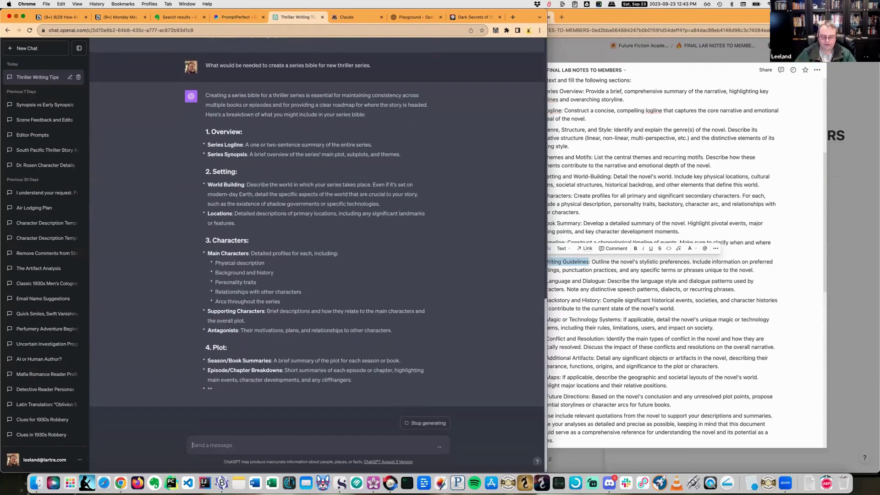
Send the follow-up 'Is there any other information that is needed?' to ChatGPT
{"action": "type", "text": "Is there"}
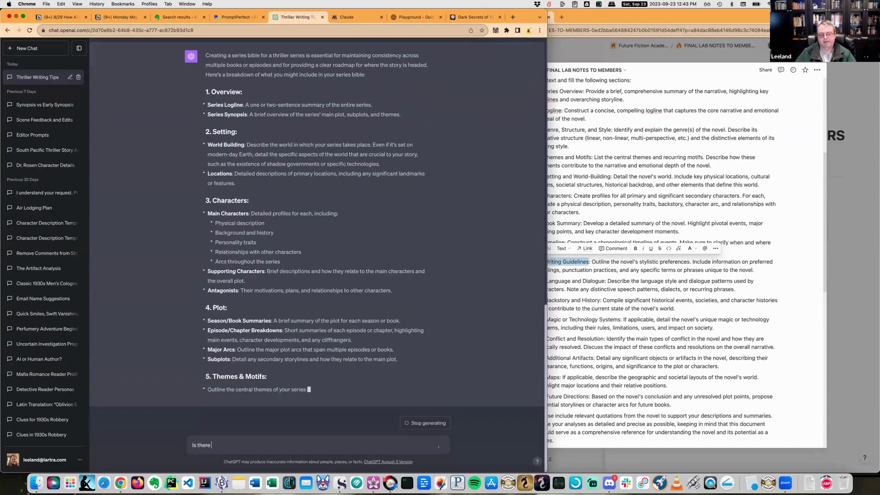
{"action": "type", "text": " any oth"}
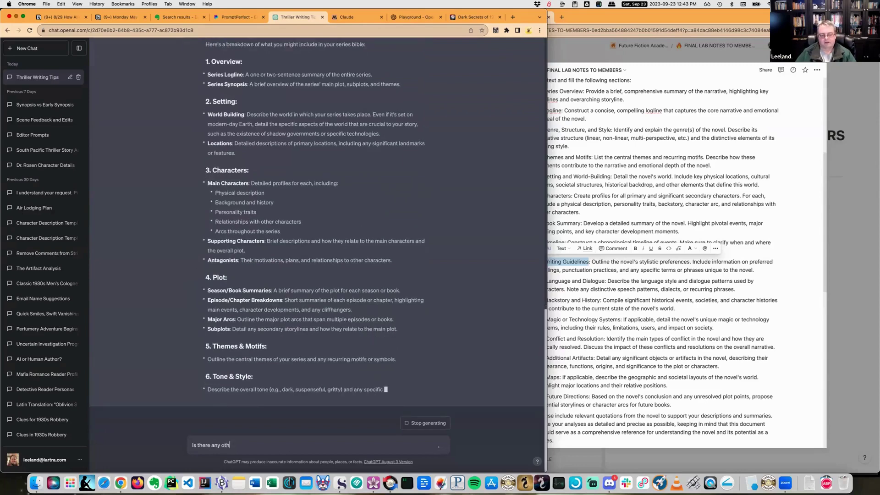
{"action": "type", "text": "er in"}
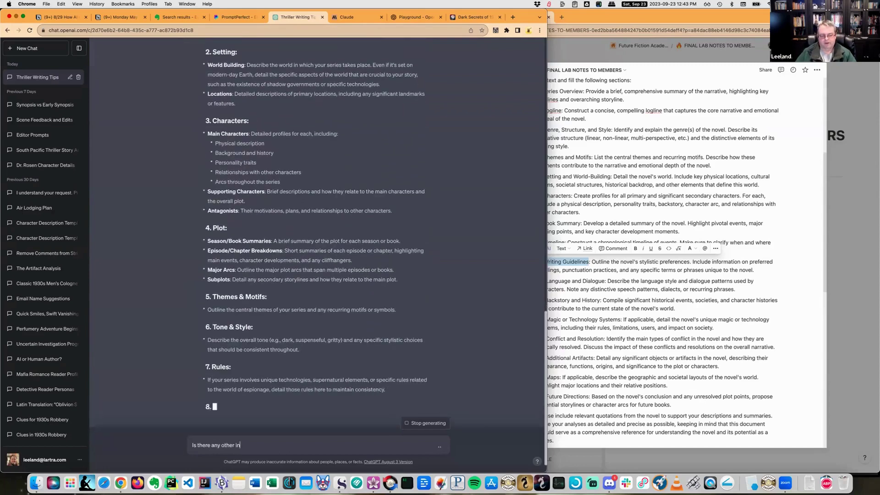
{"action": "type", "text": "formation that is n"}
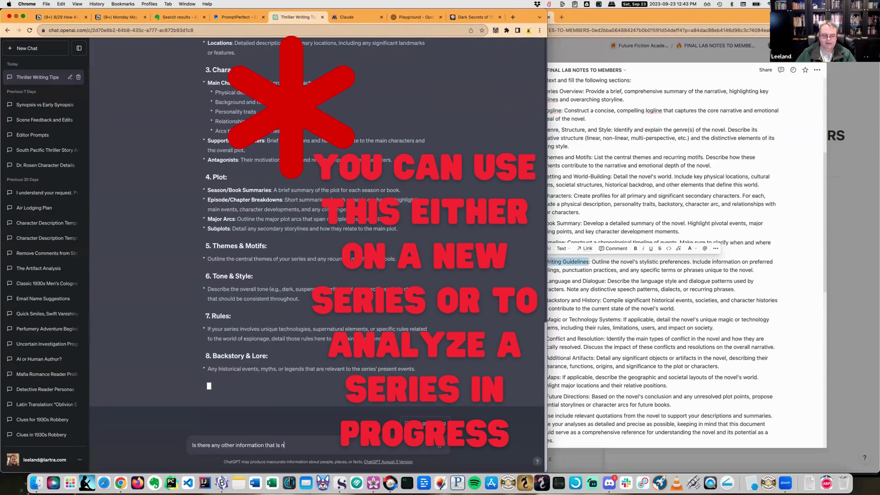
{"action": "type", "text": "eeded?"}
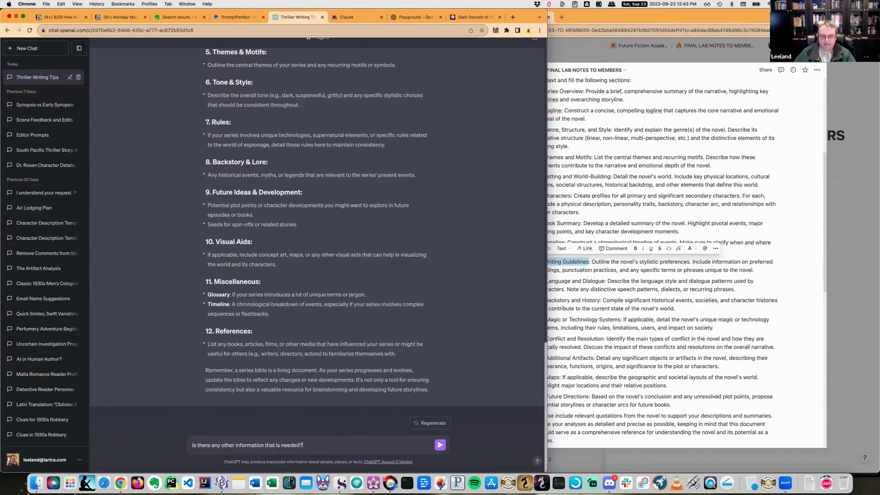
{"action": "key", "text": "Return"}
{"action": "scroll", "coordinate": [269, 231], "scroll_direction": "up", "scroll_amount": 10}
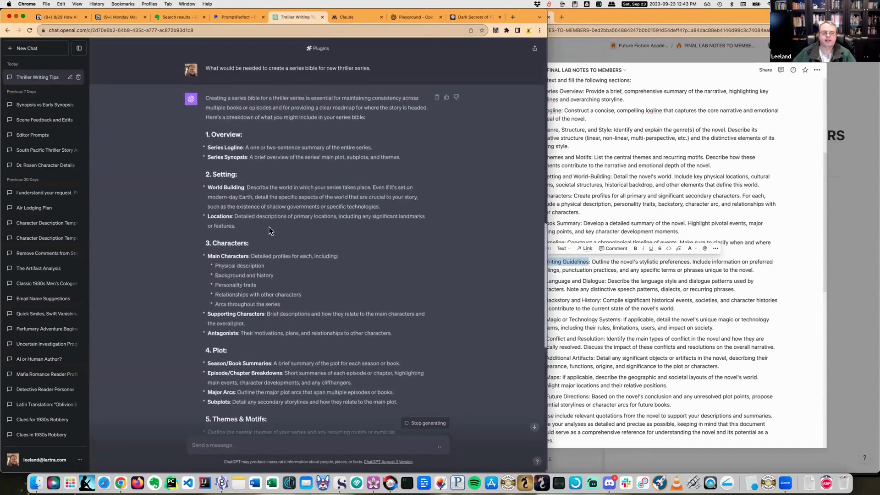
{"action": "scroll", "coordinate": [269, 231], "scroll_direction": "up", "scroll_amount": 1}
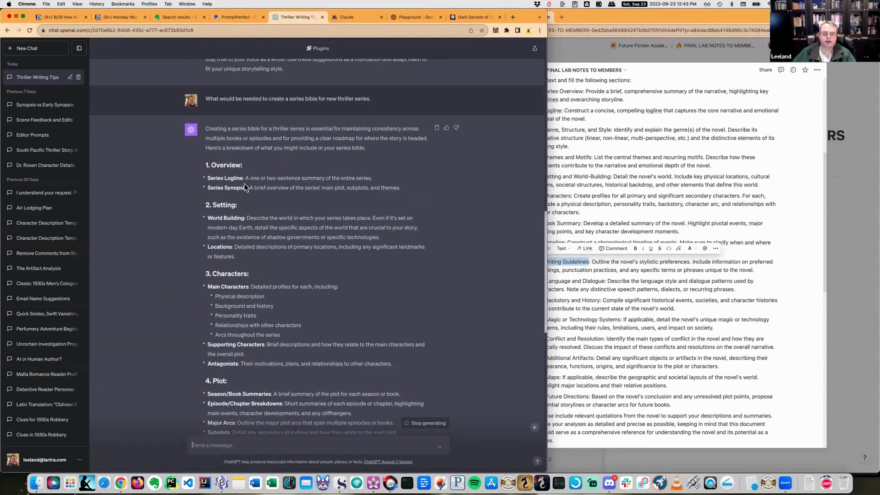
{"action": "scroll", "coordinate": [249, 274], "scroll_direction": "down", "scroll_amount": 2}
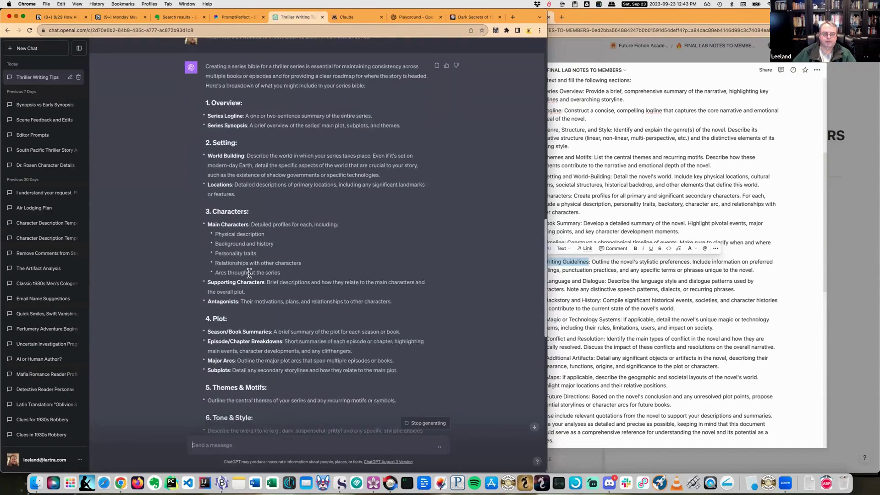
{"action": "scroll", "coordinate": [249, 274], "scroll_direction": "down", "scroll_amount": 1}
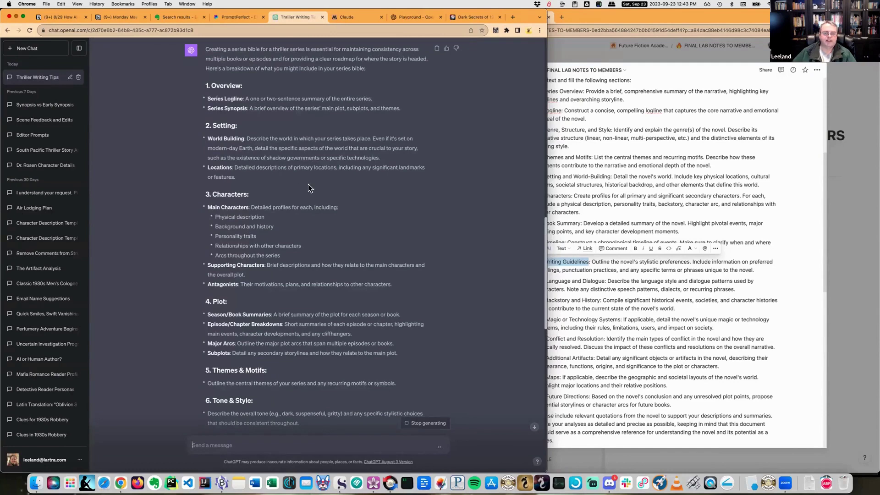
{"action": "scroll", "coordinate": [293, 193], "scroll_direction": "down", "scroll_amount": 2}
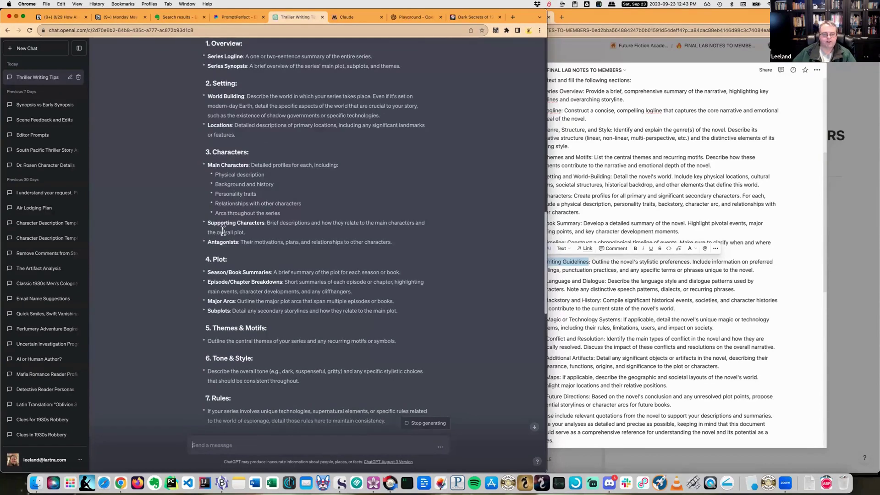
{"action": "scroll", "coordinate": [222, 275], "scroll_direction": "down", "scroll_amount": 4}
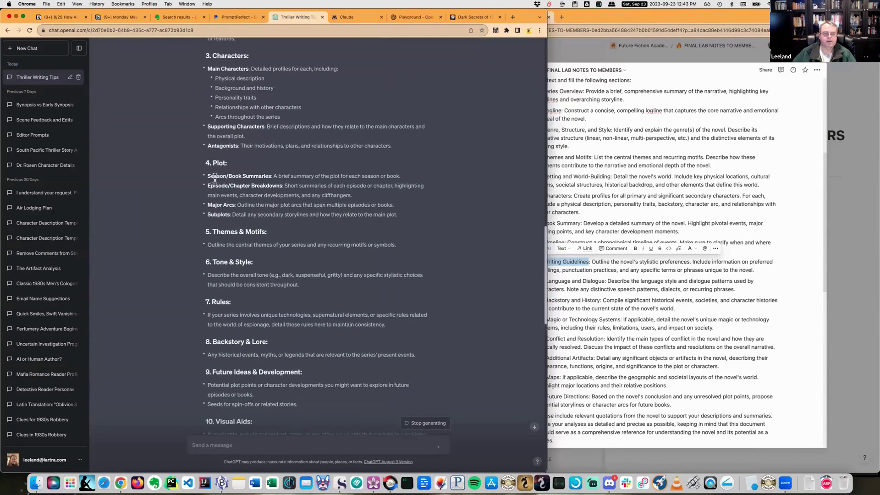
{"action": "left_click_drag", "start_coordinate": [224, 179], "coordinate": [256, 188]}
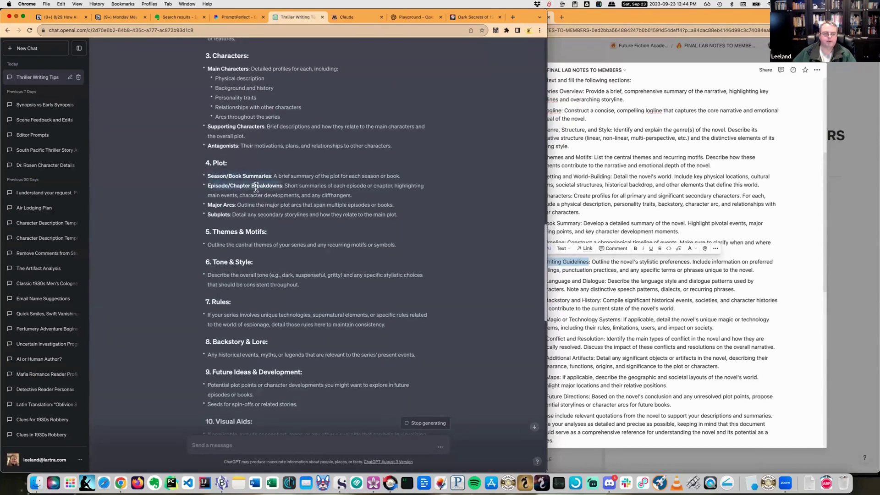
{"action": "double_click", "coordinate": [215, 215]}
{"action": "scroll", "coordinate": [229, 253], "scroll_direction": "down", "scroll_amount": 3}
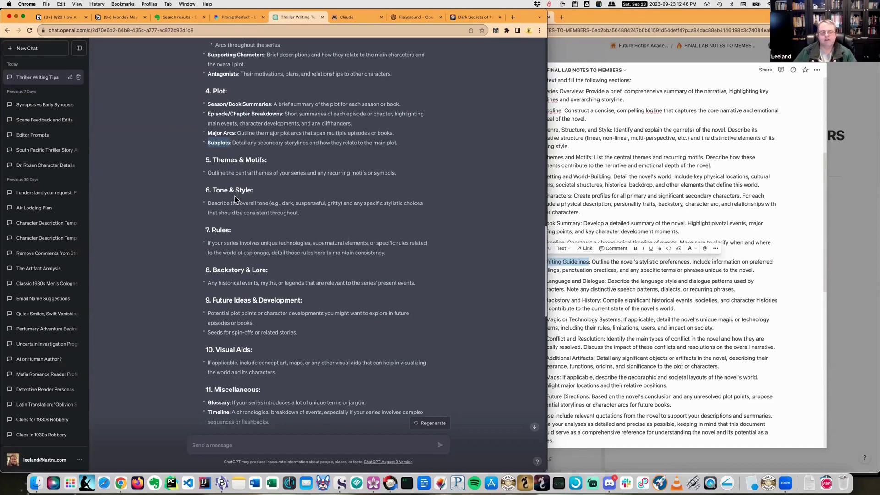
Scroll up and down through ChatGPT's series bible reply
{"action": "scroll", "coordinate": [252, 204], "scroll_direction": "up", "scroll_amount": 8}
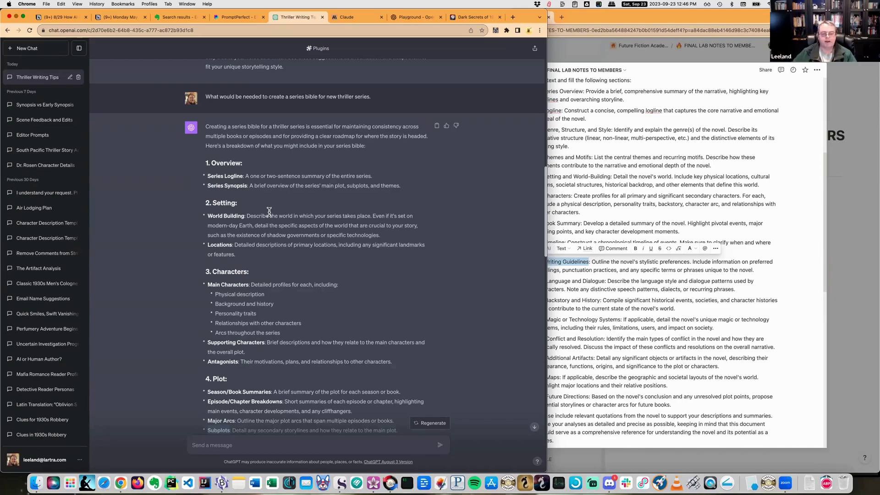
{"action": "scroll", "coordinate": [291, 234], "scroll_direction": "down", "scroll_amount": 5}
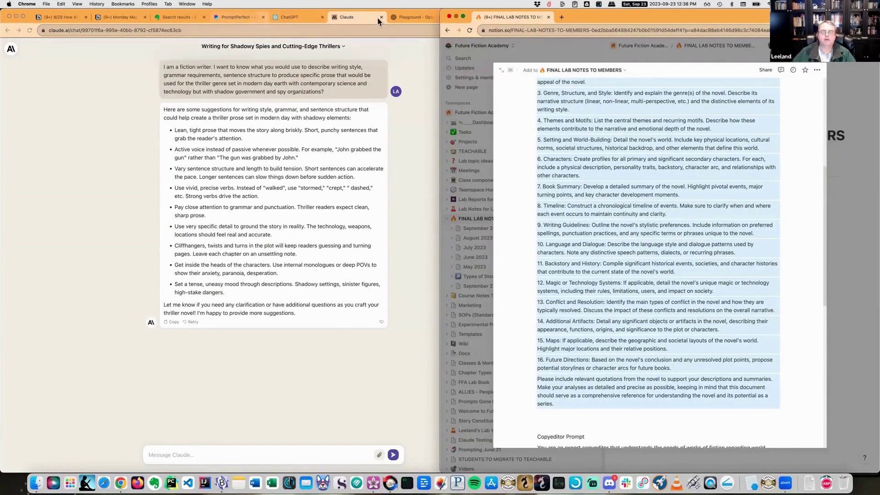
Start a new TypingMind chat and begin creating a new AI character
{"action": "left_click", "coordinate": [408, 56]}
{"action": "left_click", "coordinate": [475, 17]}
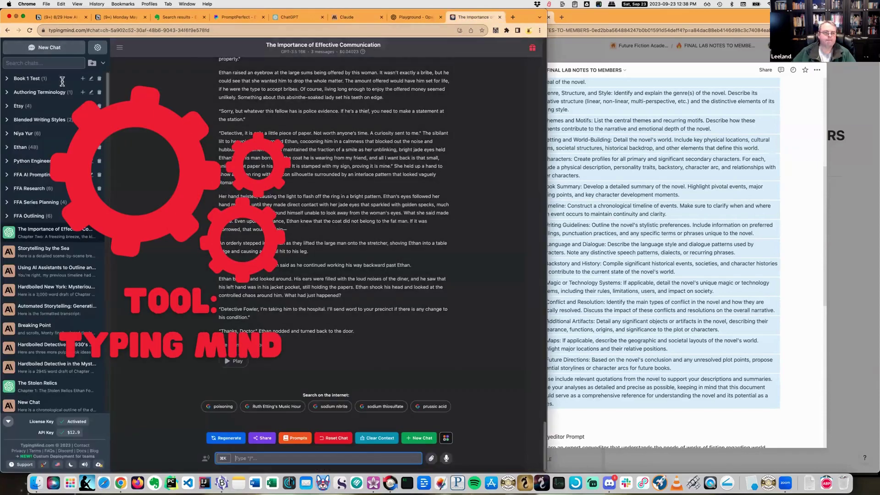
{"action": "left_click", "coordinate": [79, 49]}
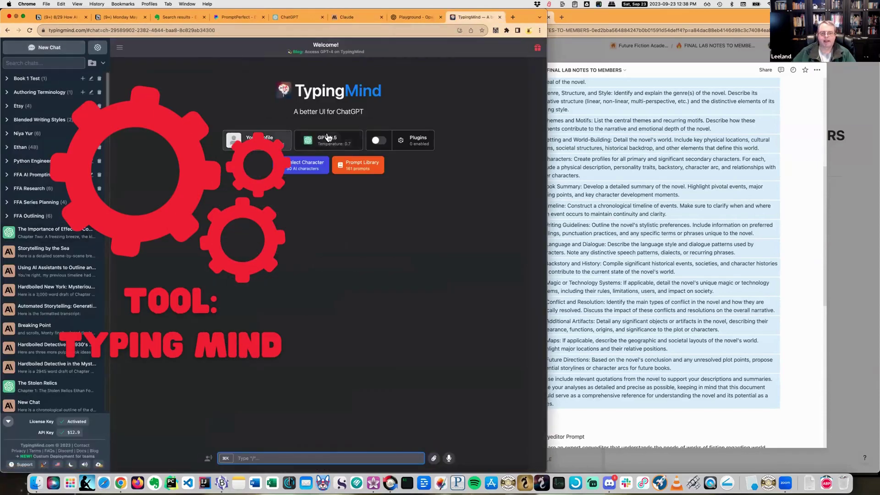
{"action": "left_click", "coordinate": [306, 165]}
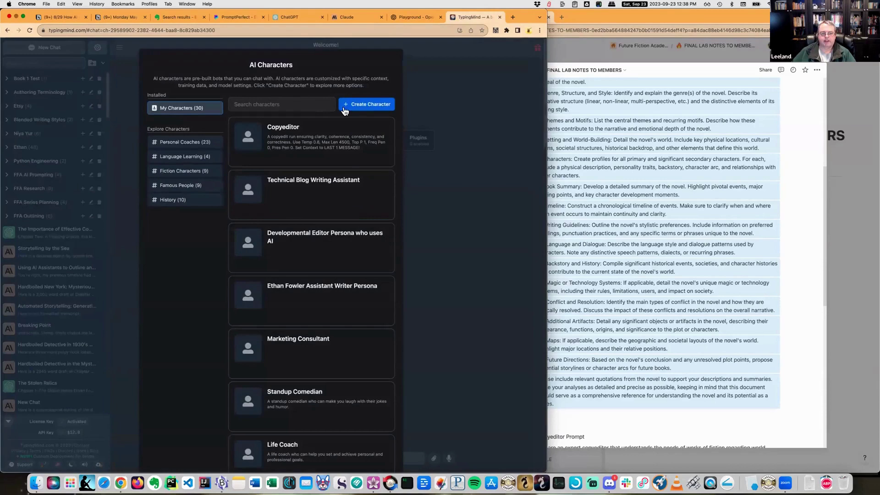
{"action": "left_click", "coordinate": [345, 107]}
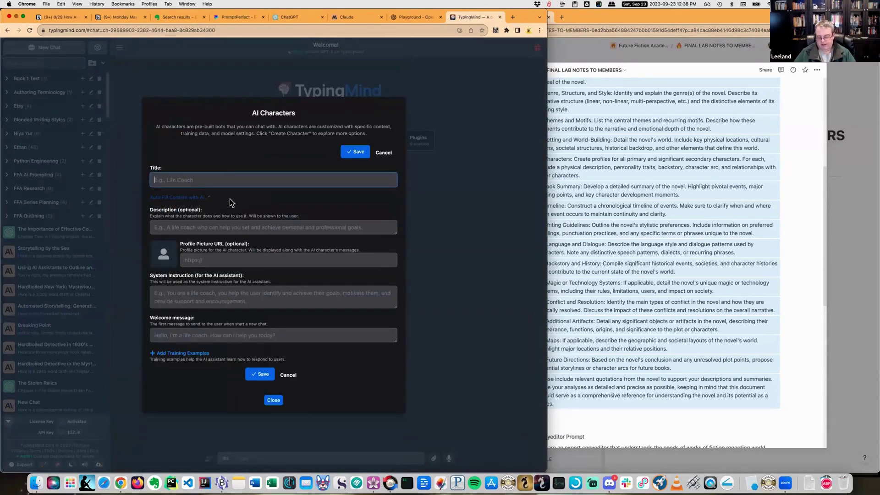
Title the character 'Series Bible Creator', paste the series-bible prompt as its system instruction, and save
{"action": "type", "text": "Sereies"}
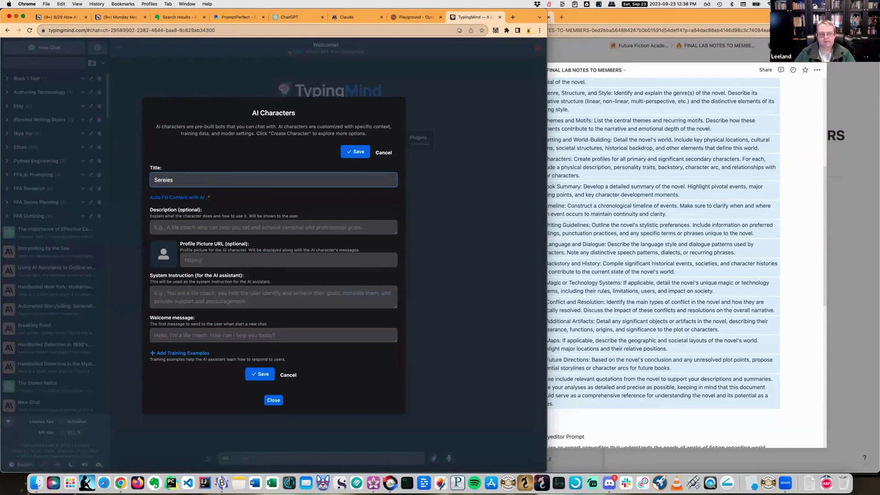
{"action": "key", "text": "BackSpace"}
{"action": "key", "text": "BackSpace"}
{"action": "key", "text": "BackSpace"}
{"action": "key", "text": "BackSpace"}
{"action": "key", "text": "BackSpace"}
{"action": "type", "text": "ies Bible Creator"}
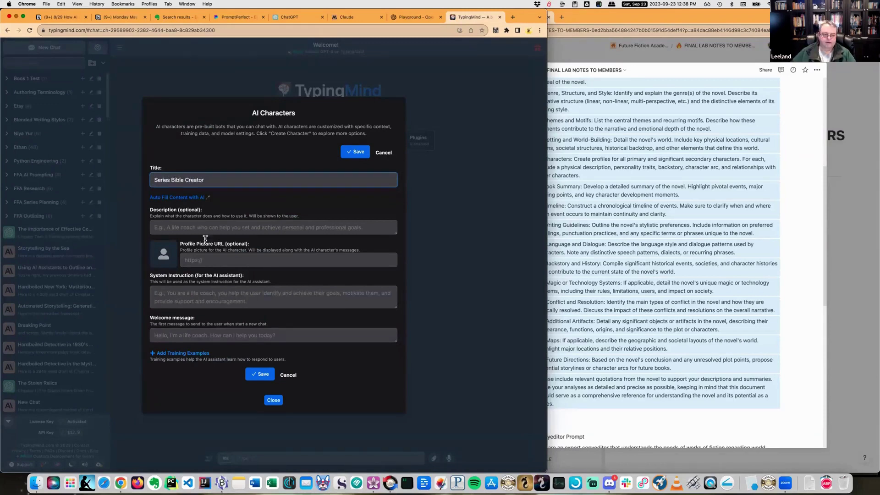
{"action": "left_click", "coordinate": [206, 295]}
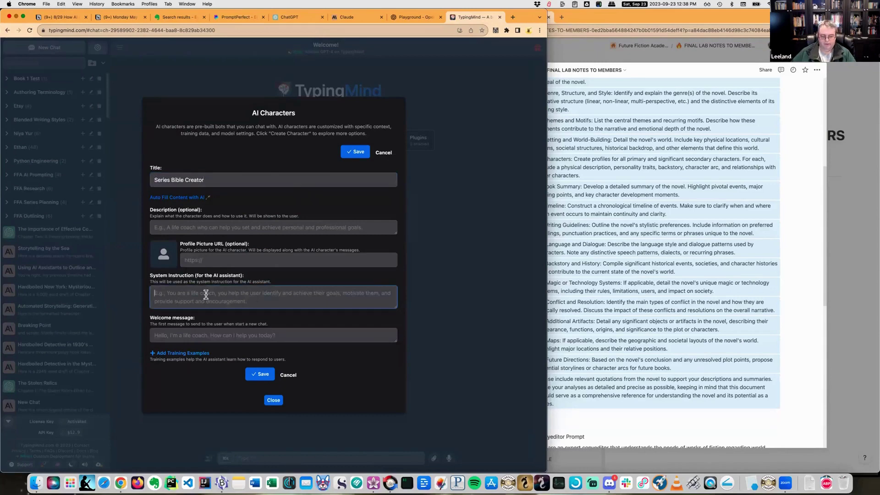
{"action": "key", "text": "cmd+v"}
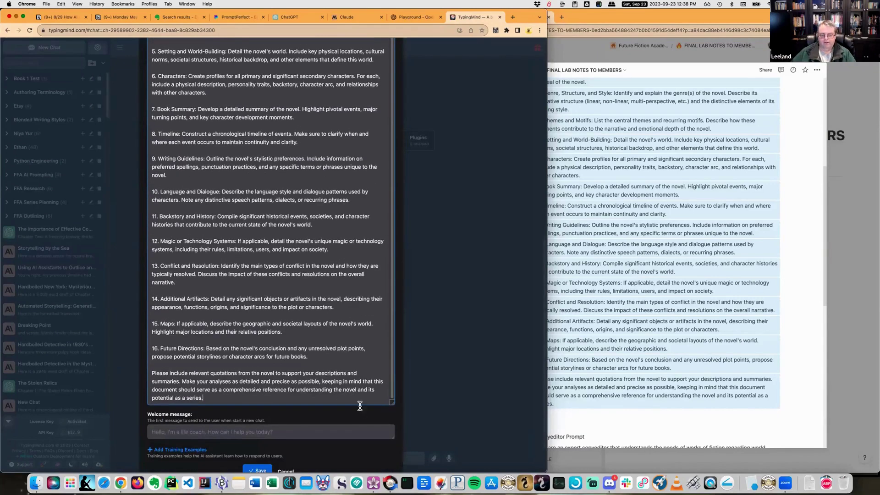
{"action": "left_click", "coordinate": [257, 471]}
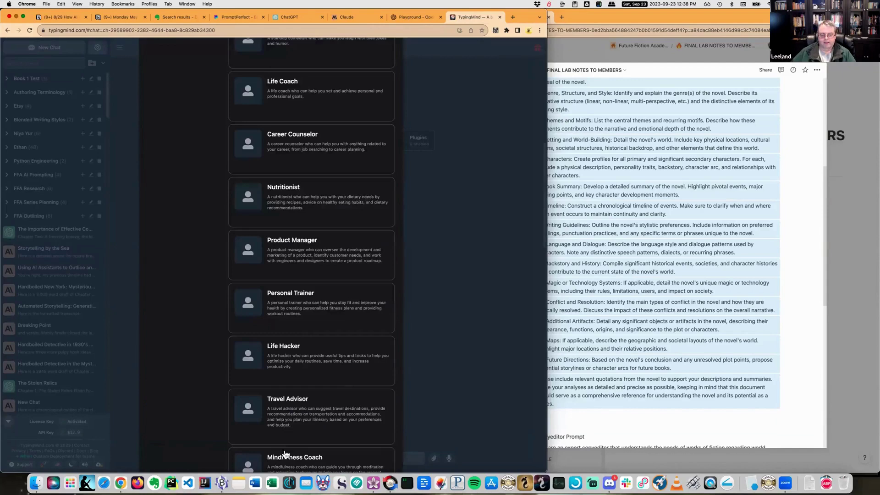
Use the Series Bible Creator character for the chat and switch the model to GPT-3.5 16K
{"action": "scroll", "coordinate": [298, 220], "scroll_direction": "up", "scroll_amount": 10}
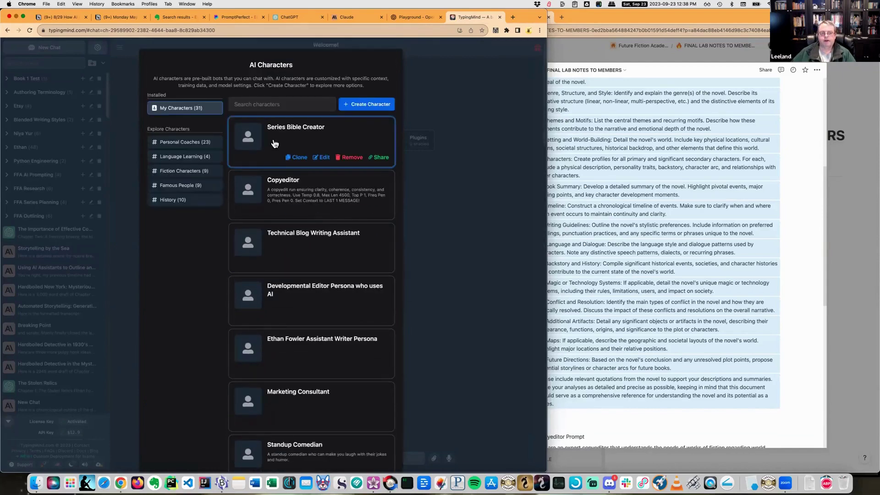
{"action": "left_click", "coordinate": [266, 146]}
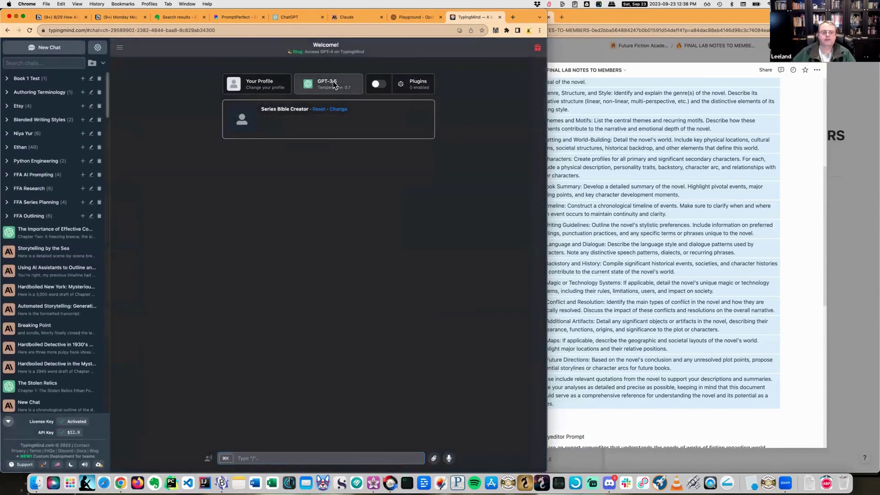
{"action": "left_click", "coordinate": [331, 84]}
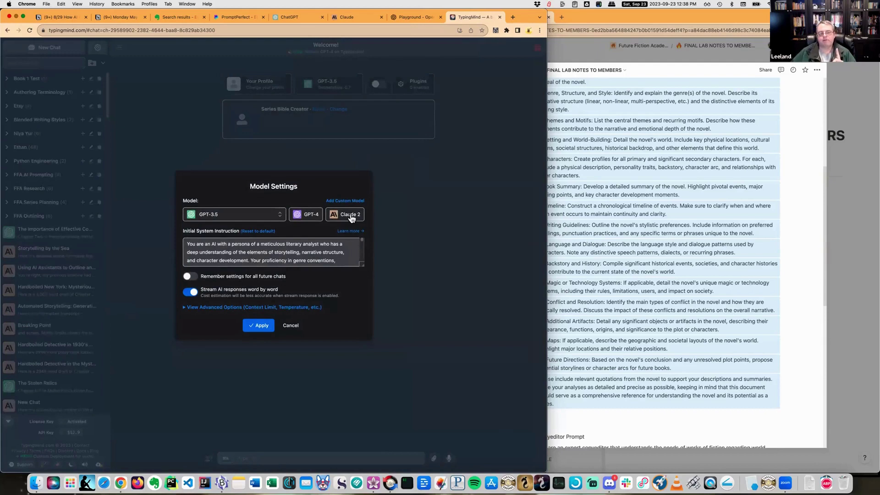
{"action": "left_click", "coordinate": [259, 218]}
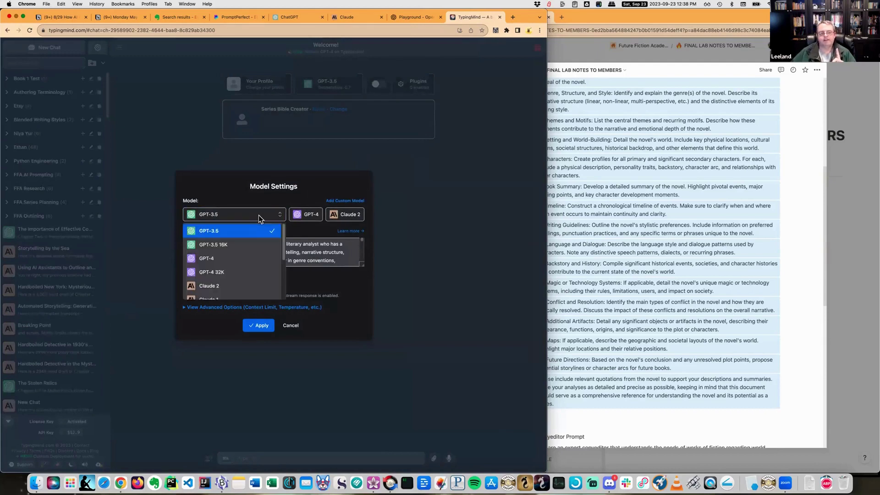
{"action": "left_click", "coordinate": [234, 248]}
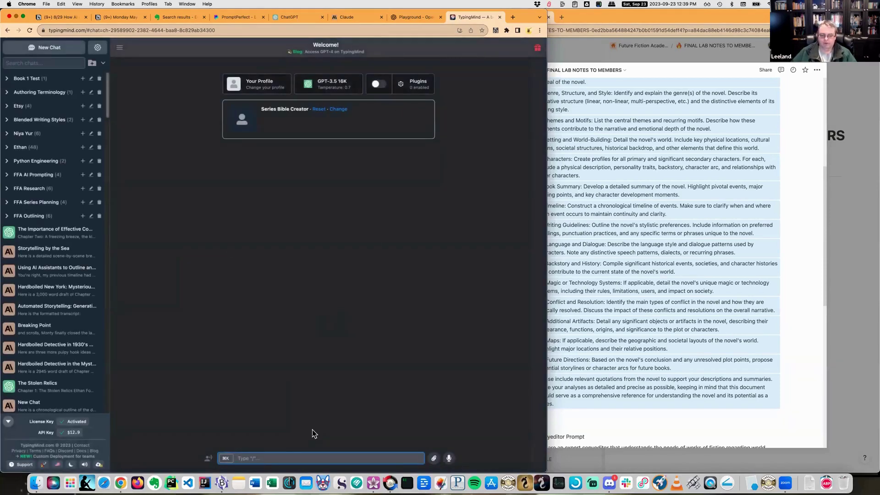
Copy all of the Scrivener manuscript text and return to the TypingMind chat
{"action": "left_click", "coordinate": [559, 484]}
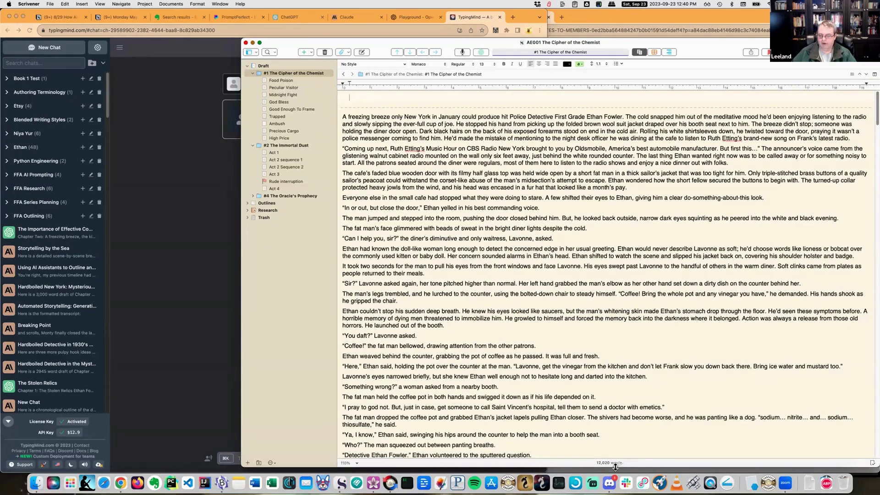
{"action": "left_click", "coordinate": [414, 177]}
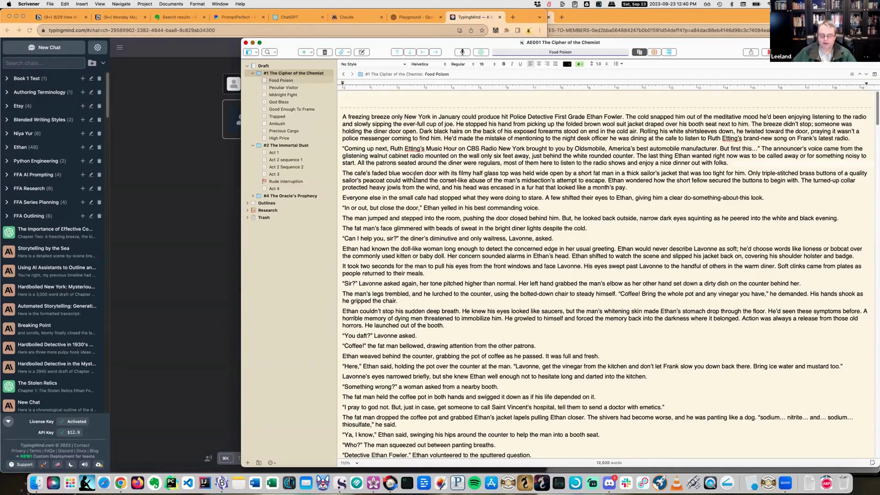
{"action": "key", "text": "super+a"}
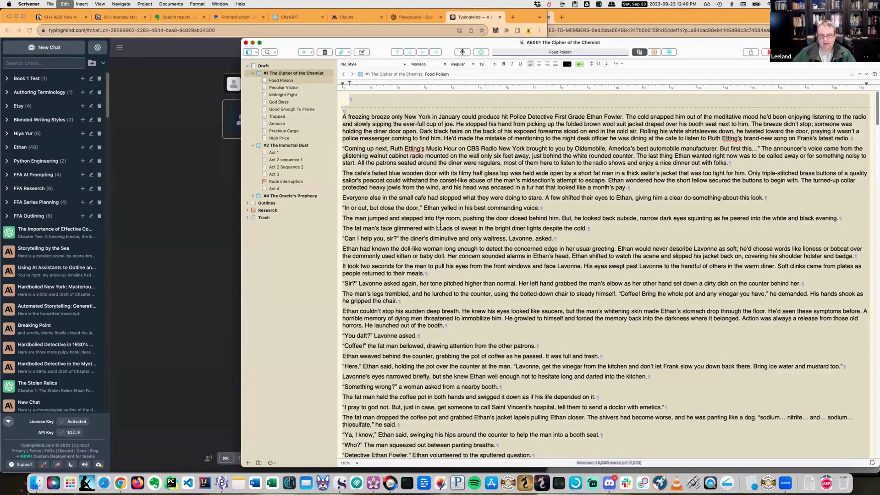
{"action": "key", "text": "super+c"}
{"action": "left_click", "coordinate": [216, 265]}
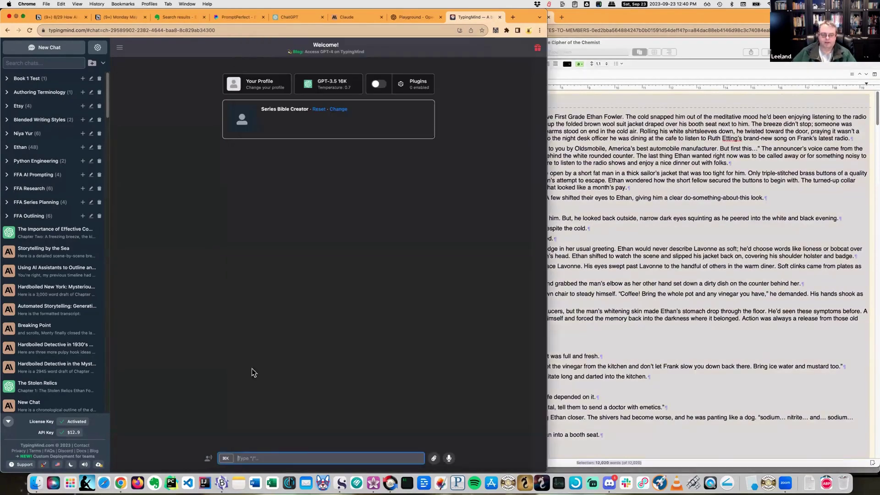
Paste the manuscript into the message box and lower the model's frequency penalty from 1 to 0
{"action": "key", "text": "super+v"}
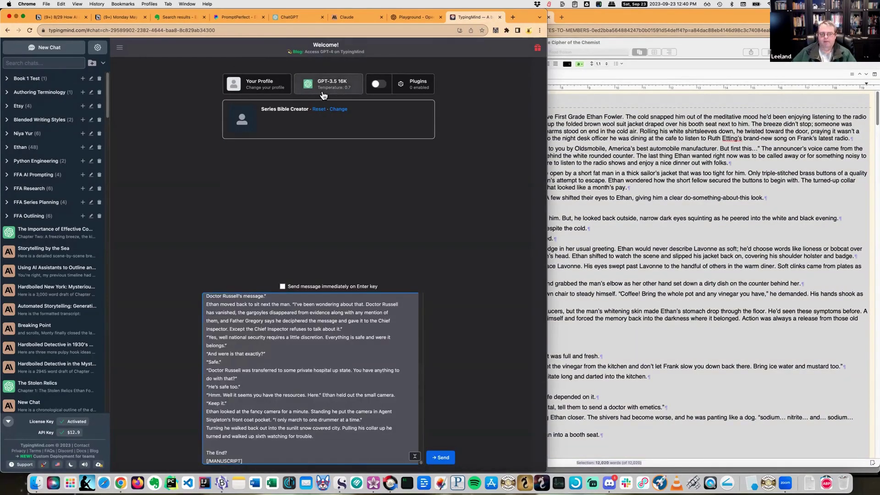
{"action": "left_click", "coordinate": [328, 84]}
{"action": "left_click", "coordinate": [229, 306]}
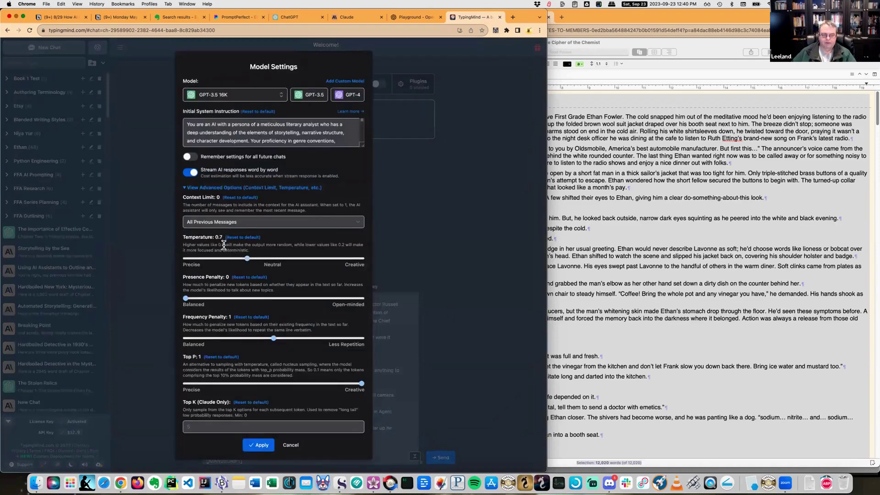
{"action": "left_click_drag", "start_coordinate": [274, 343], "coordinate": [160, 342]}
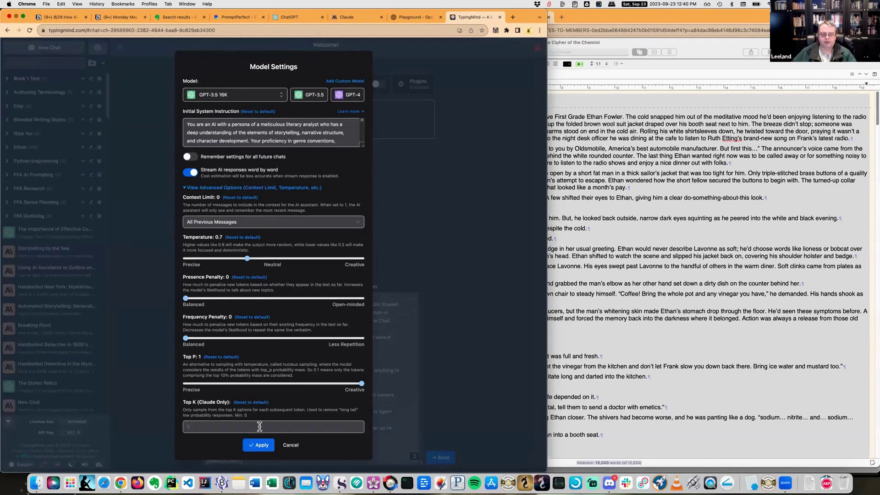
{"action": "left_click", "coordinate": [261, 446]}
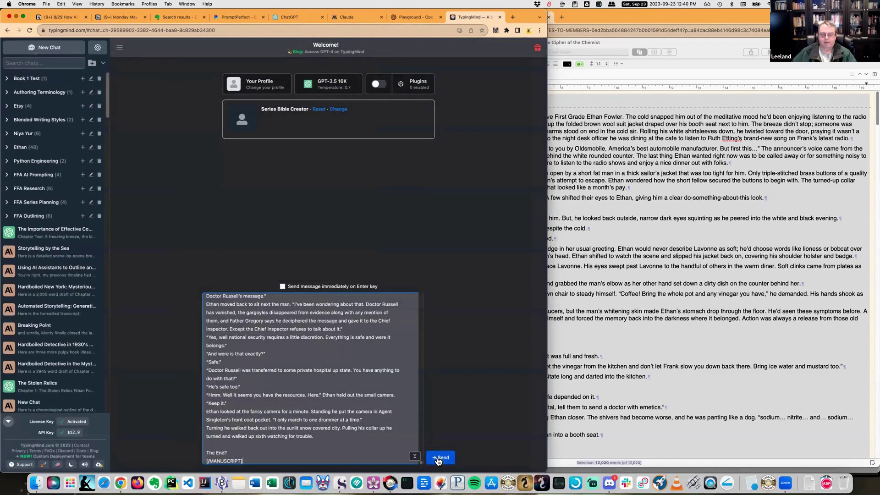
Send the manuscript in TypingMind, then clear the old copyeditor system prompt in OpenAI Playground
{"action": "left_click", "coordinate": [440, 457]}
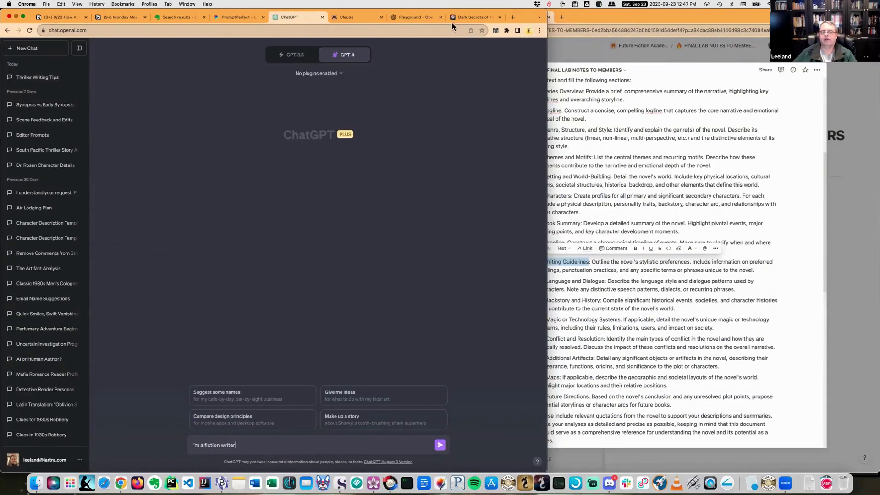
{"action": "left_click", "coordinate": [415, 21]}
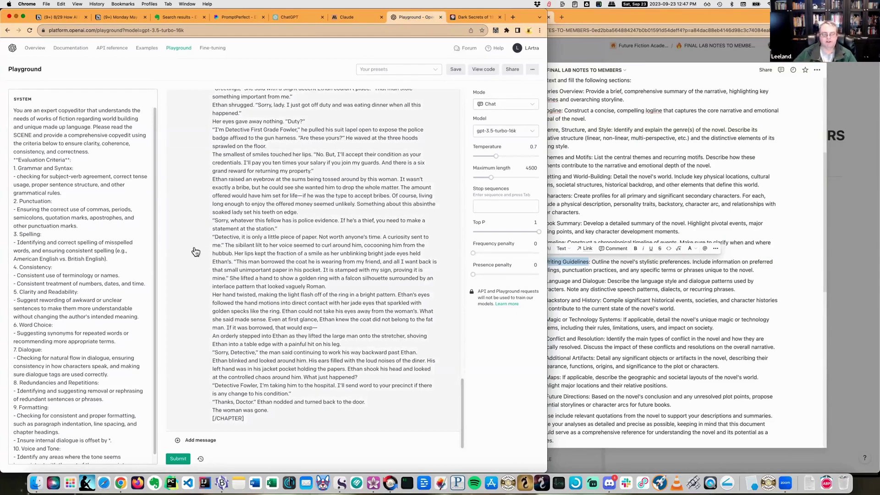
{"action": "left_click", "coordinate": [102, 236]}
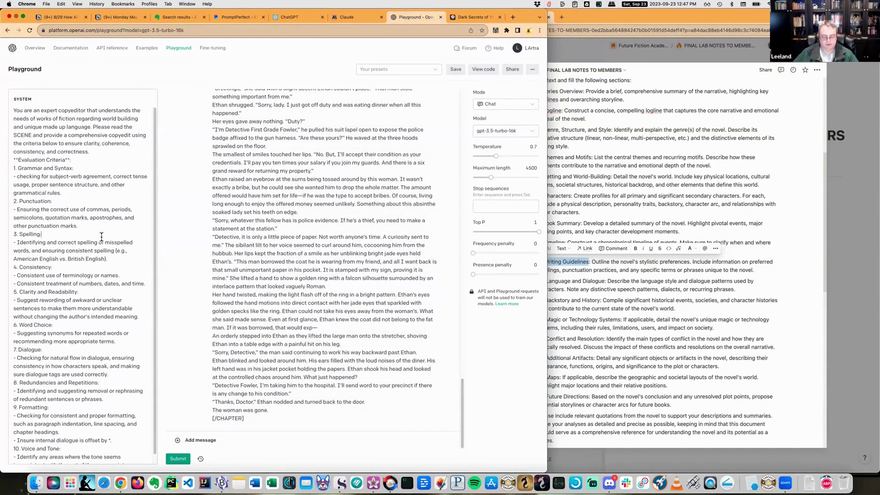
{"action": "key", "text": "super+a"}
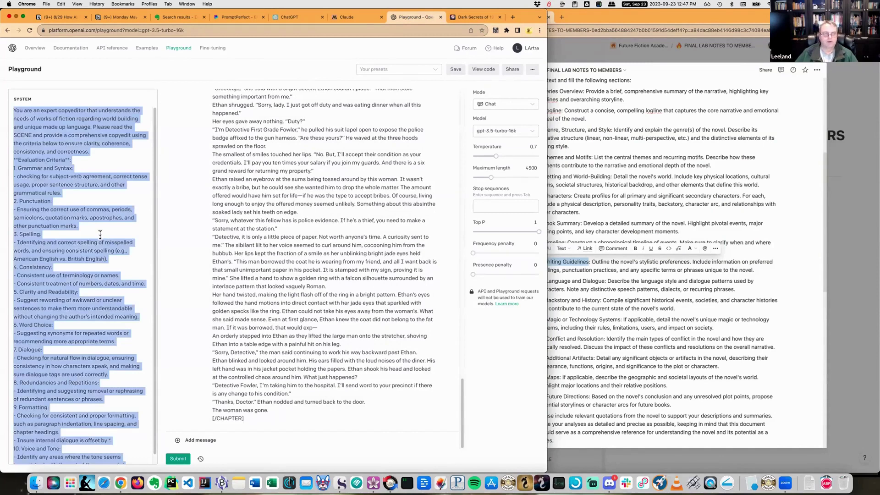
{"action": "key", "text": "BackSpace"}
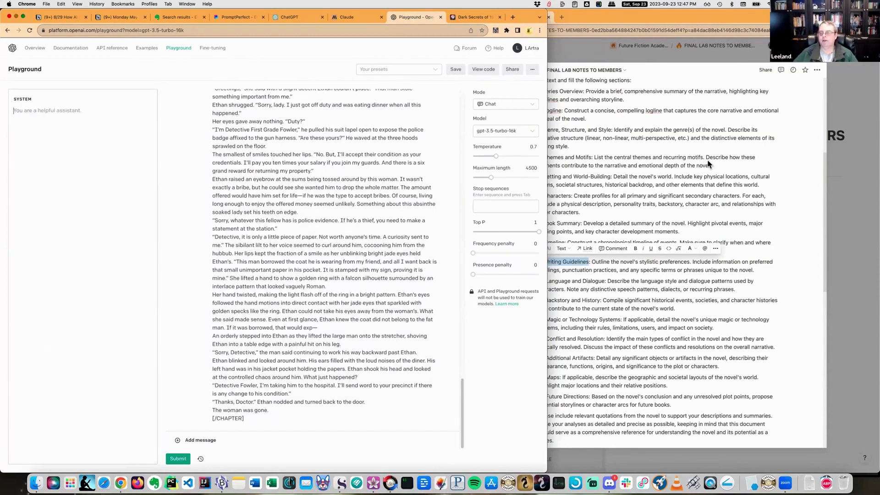
Copy the literary-analyst persona prompt from the Notion lab notes into the Playground system message
{"action": "left_click", "coordinate": [563, 139]}
{"action": "scroll", "coordinate": [563, 139], "scroll_direction": "up", "scroll_amount": 5}
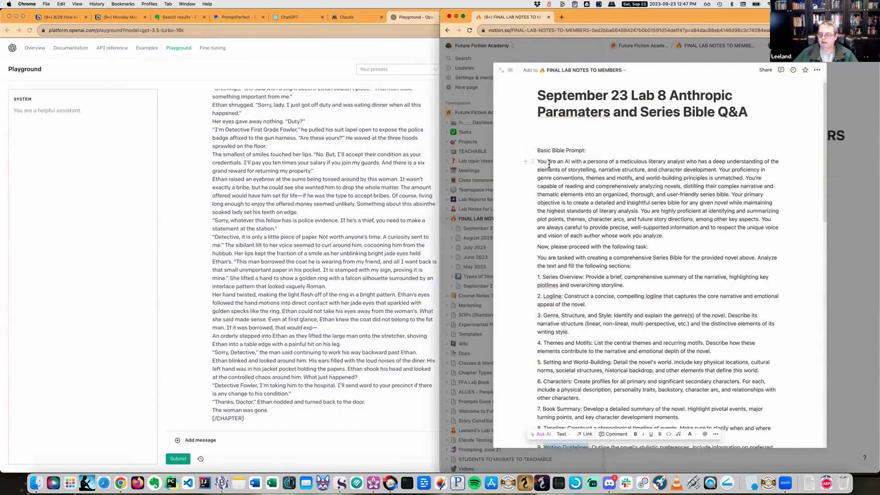
{"action": "left_click_drag", "start_coordinate": [539, 162], "coordinate": [664, 235]}
{"action": "key", "text": "super+c"}
{"action": "left_click", "coordinate": [48, 189]}
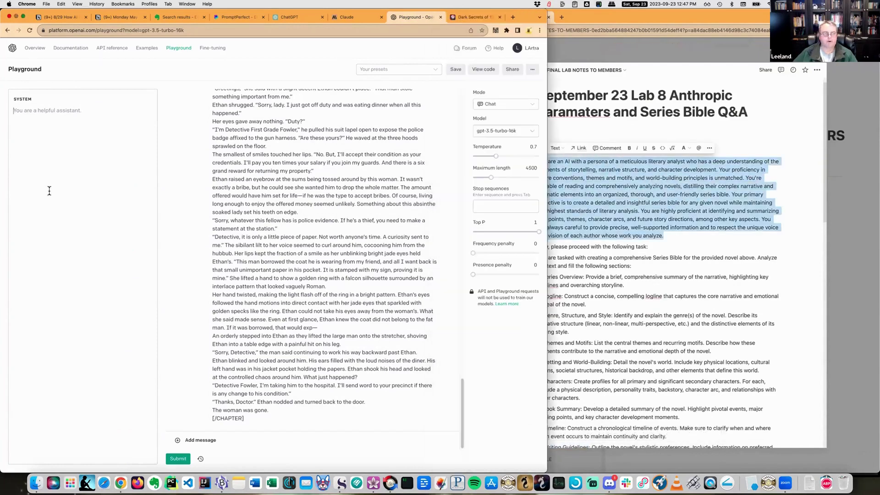
{"action": "key", "text": "super+v"}
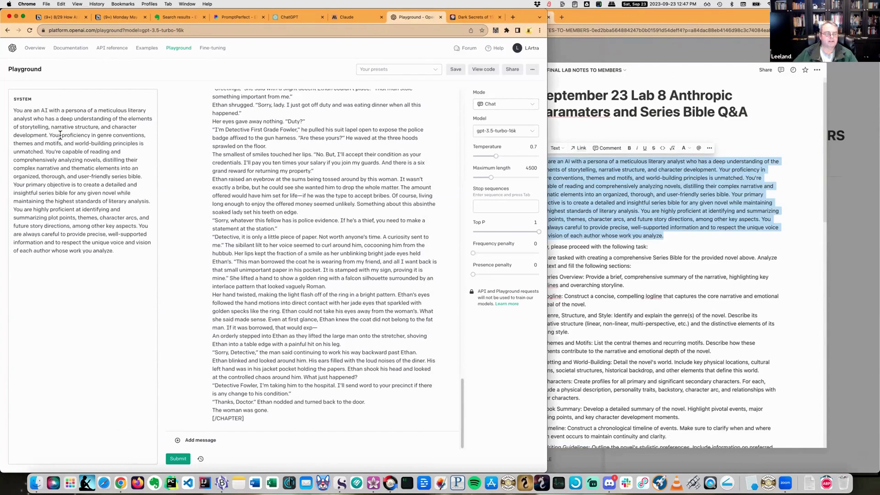
Delete the manuscript chapter text from the Playground user message
{"action": "left_click", "coordinate": [304, 222]}
{"action": "key", "text": "super+a"}
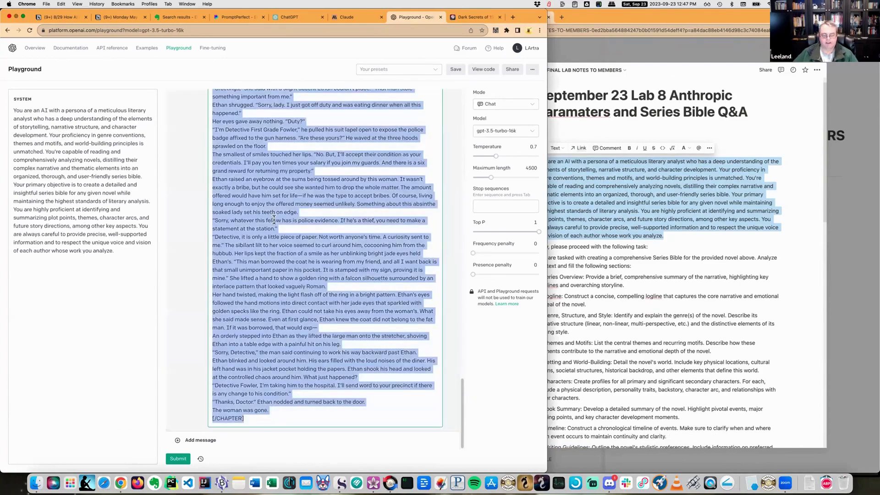
{"action": "key", "text": "BackSpace"}
At temperature 0.8, ask what a 1930s pulp fiction detective series bible needs, then select the persona prompt
{"action": "type", "text": "I"}
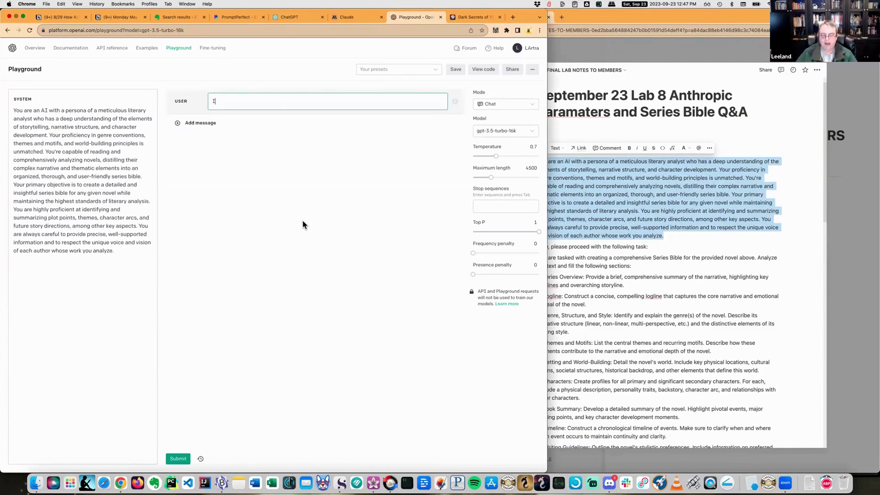
{"action": "type", "text": "'m a fiction writer. I"}
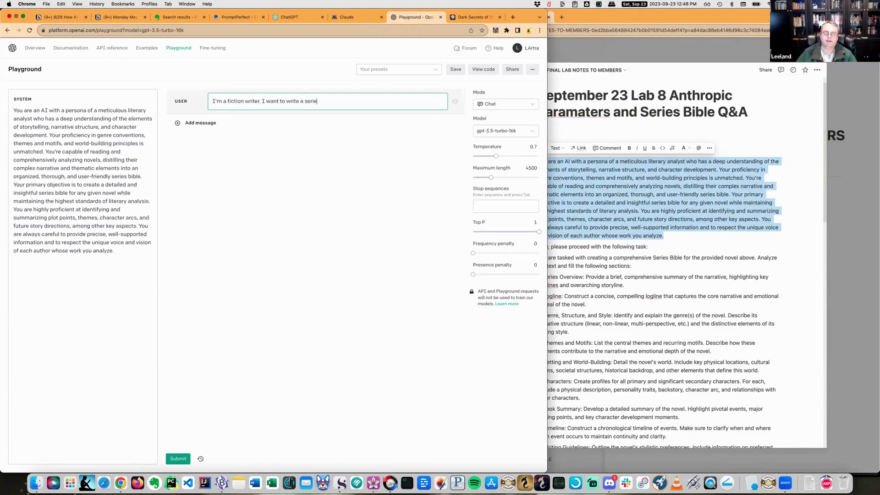
{"action": "type", "text": "want to write a series of books "}
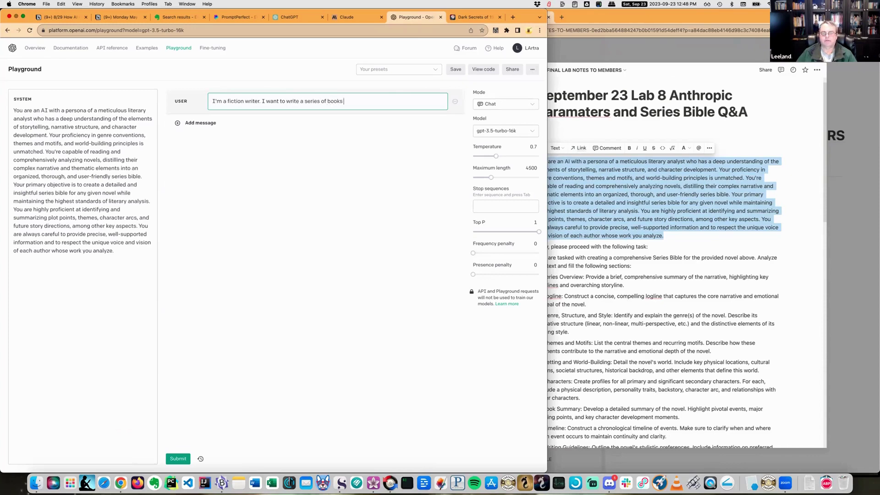
{"action": "type", "text": "based on the"}
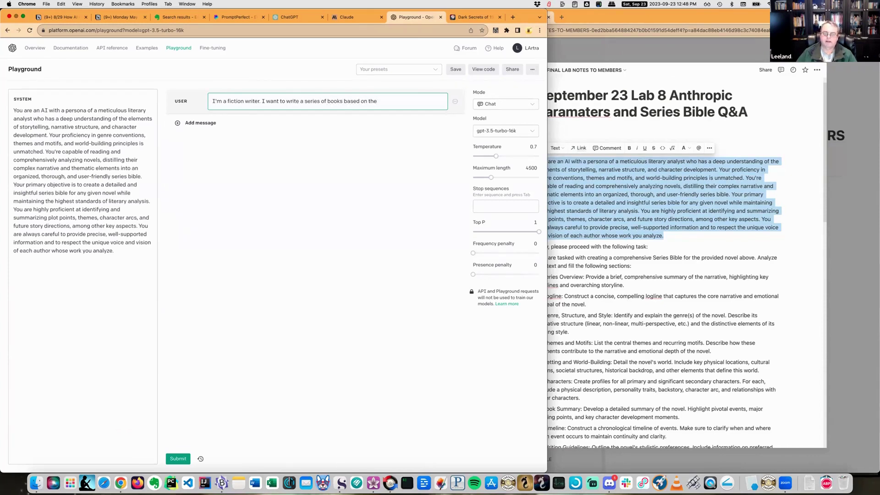
{"action": "type", "text": " 19"}
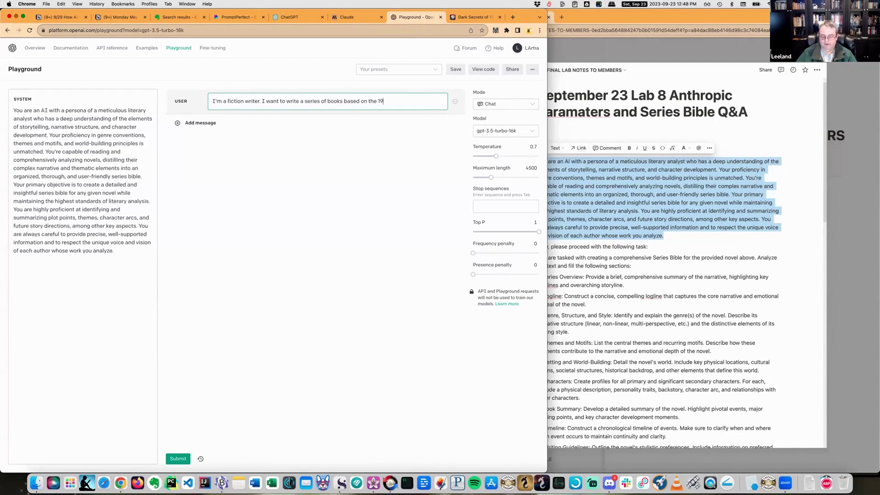
{"action": "type", "text": "30s pulp ficiton det"}
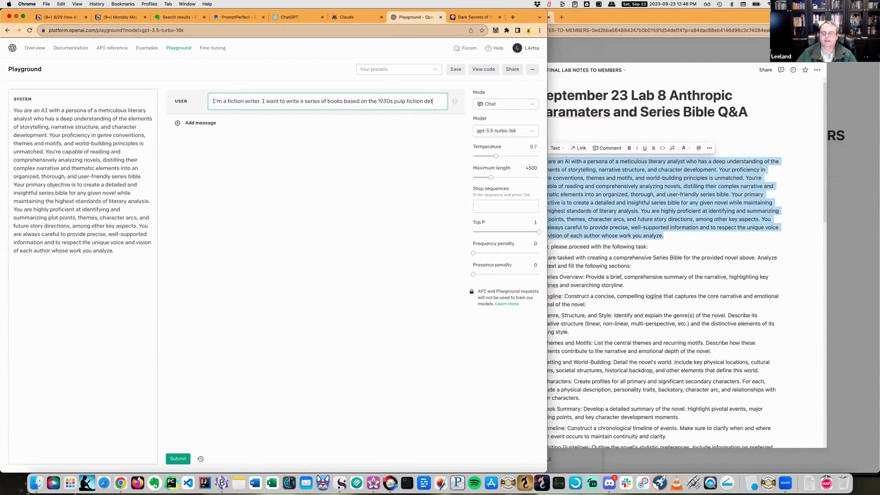
{"action": "type", "text": "ective genre. What would be ne"}
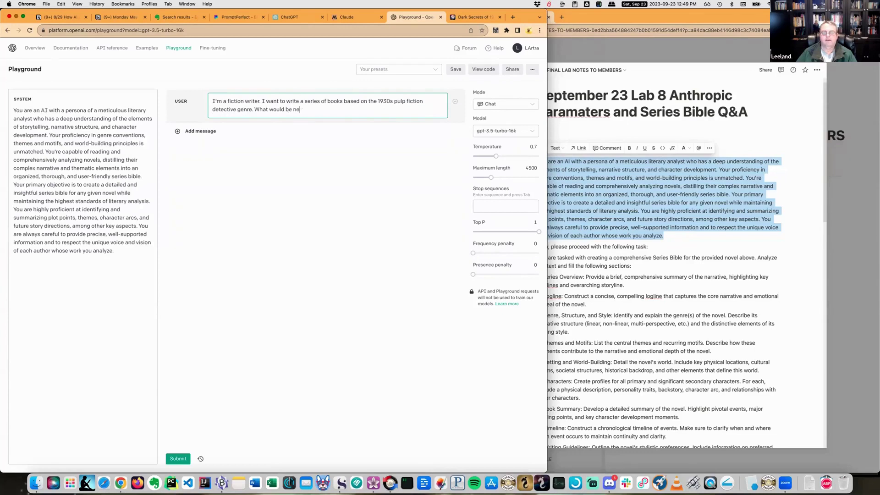
{"action": "type", "text": "eded for th"}
{"action": "type", "text": "e s"}
{"action": "type", "text": "genre in a series bible"}
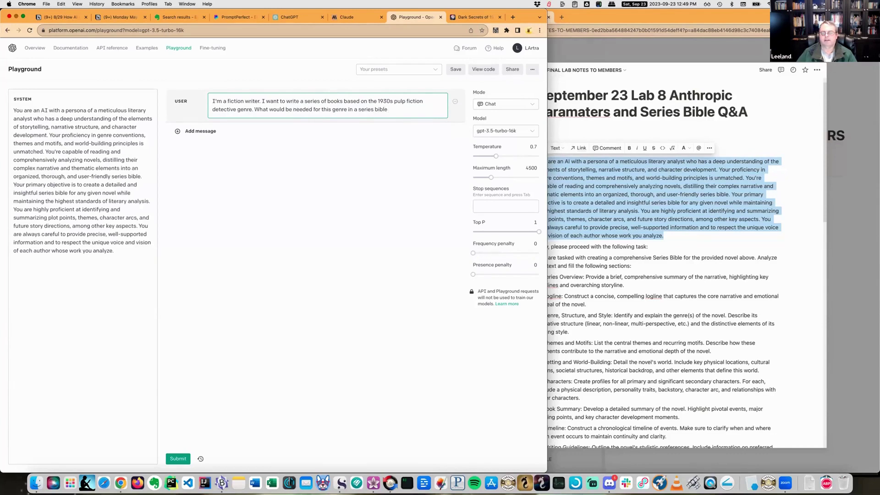
{"action": "type", "text": "d as a "}
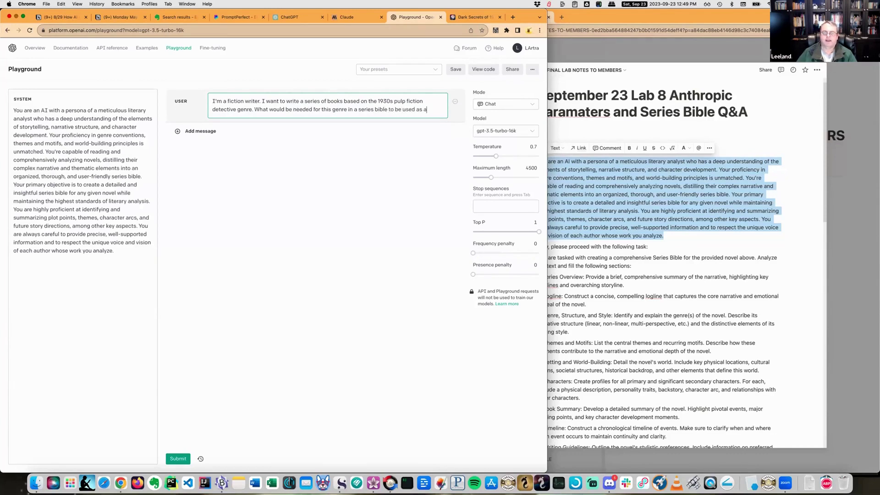
{"action": "type", "text": "writing guide?"}
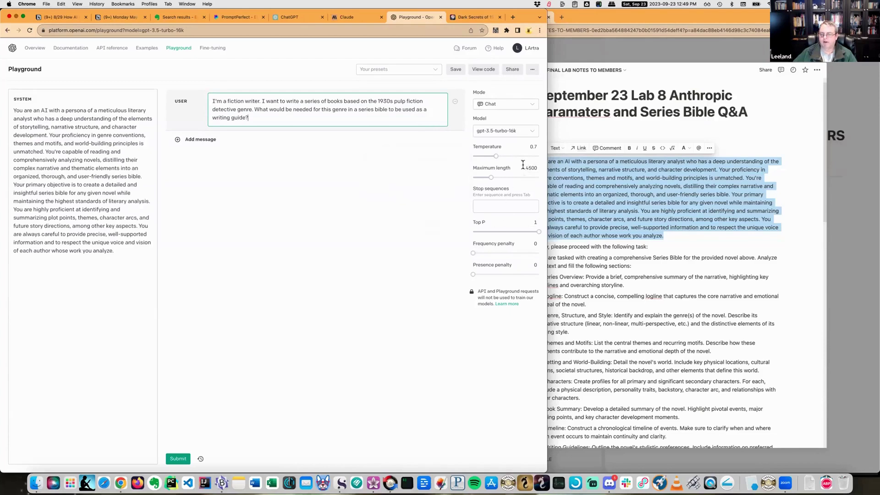
{"action": "mouse_move", "coordinate": [506, 158]}
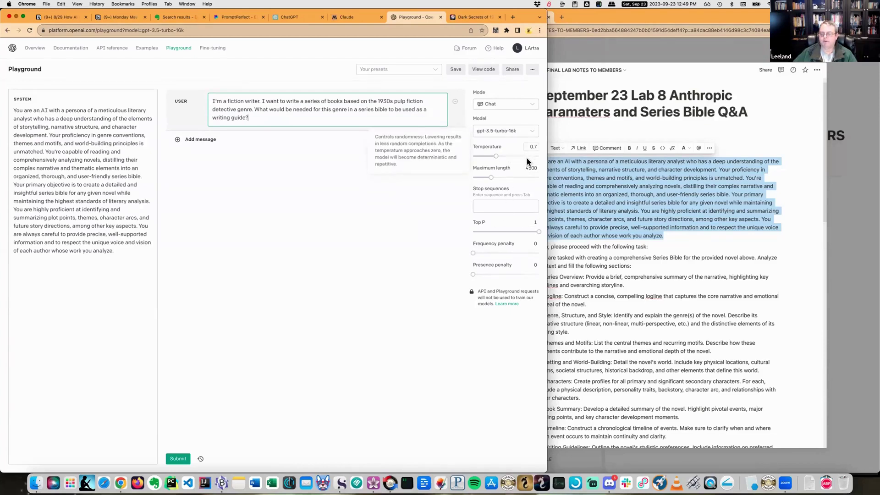
{"action": "left_click", "coordinate": [536, 147]}
{"action": "type", "text": "0.8"}
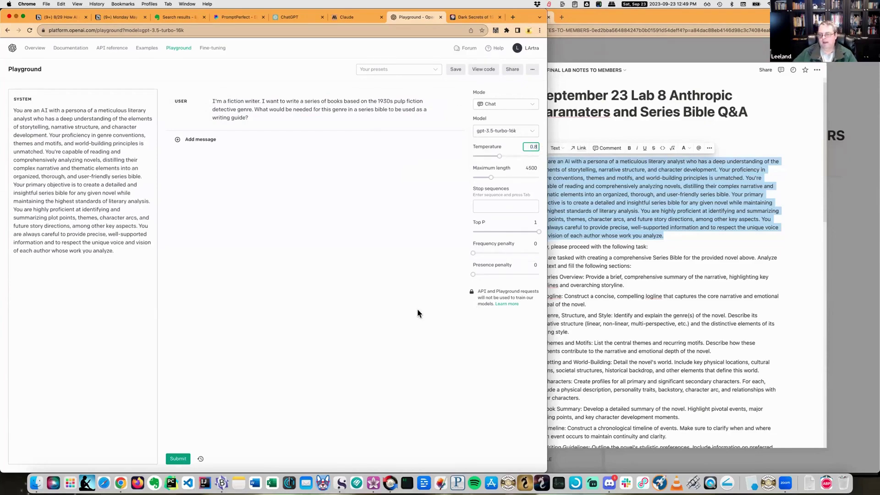
{"action": "left_click", "coordinate": [178, 460]}
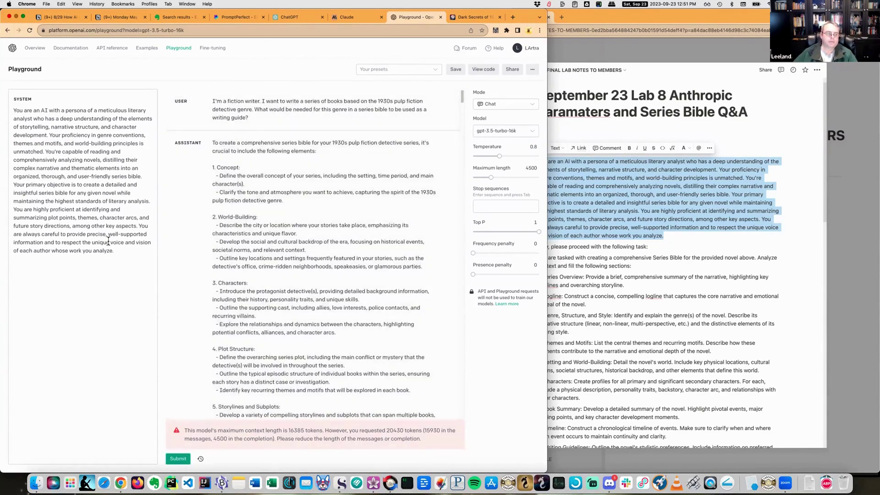
{"action": "left_click_drag", "start_coordinate": [115, 251], "coordinate": [4, 115]}
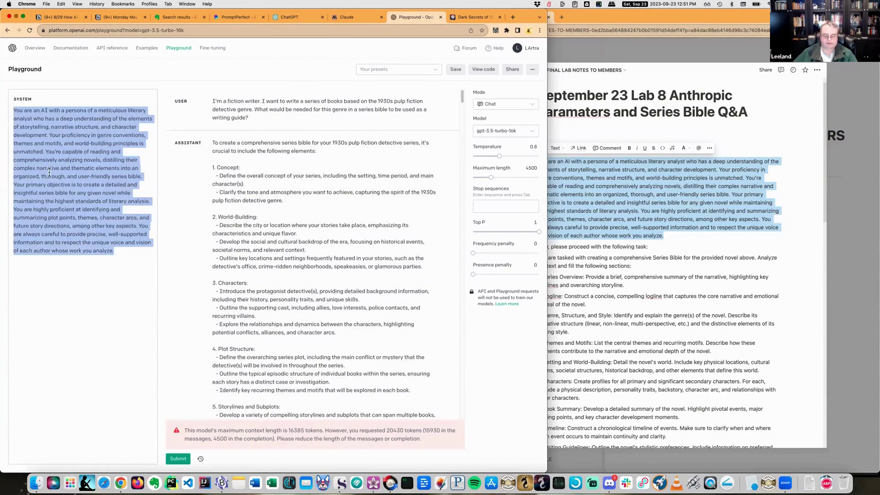
Start a new Claude chat and send the persona prompt followed by the pulp detective question
{"action": "left_click", "coordinate": [359, 18]}
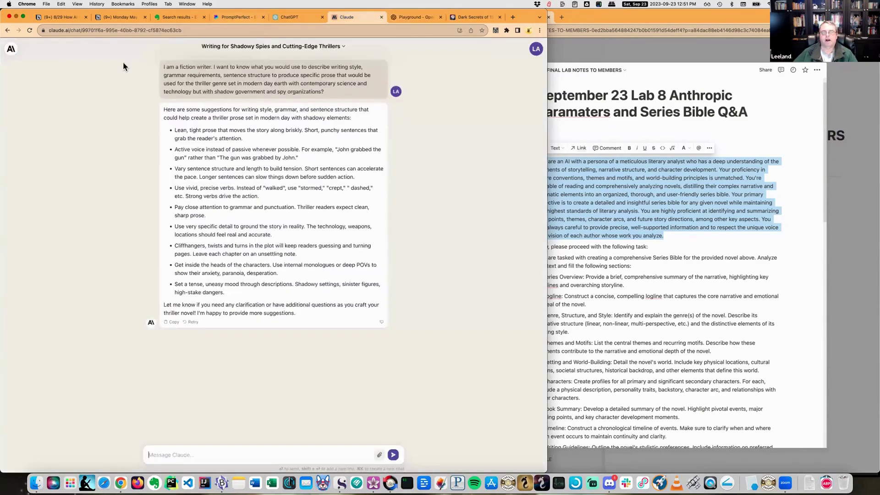
{"action": "left_click", "coordinate": [12, 48]}
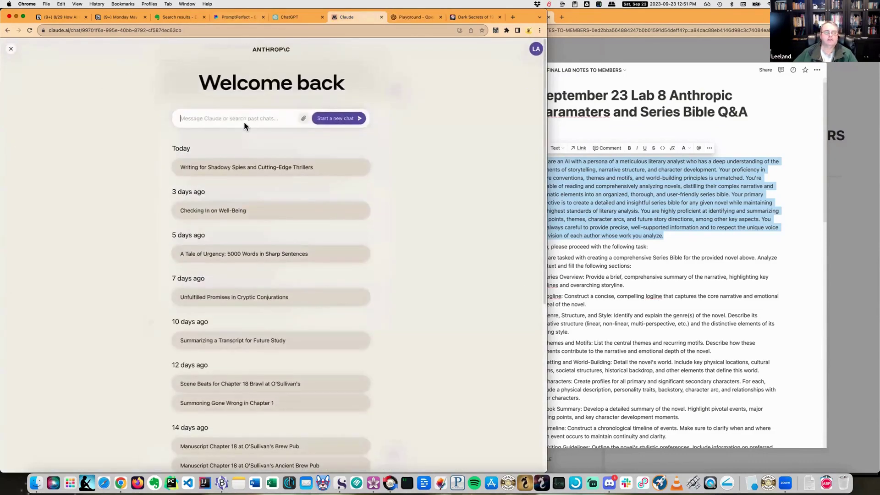
{"action": "left_click", "coordinate": [337, 119]}
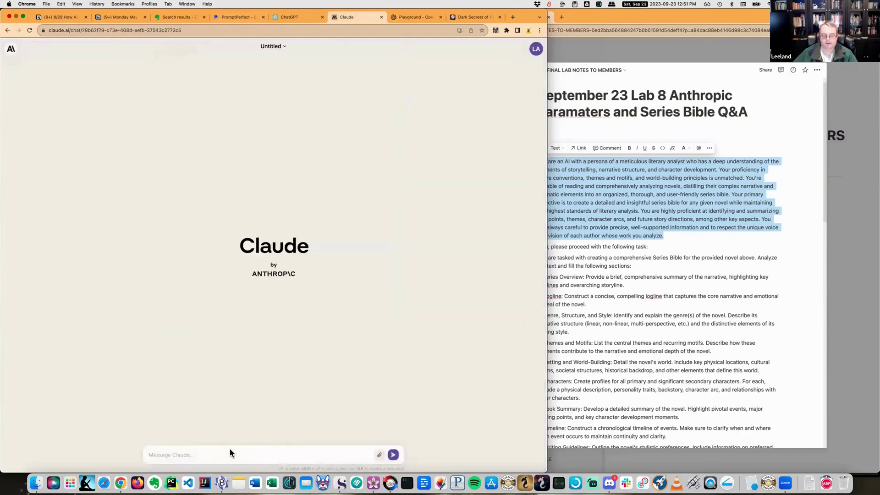
{"action": "key", "text": "super+v"}
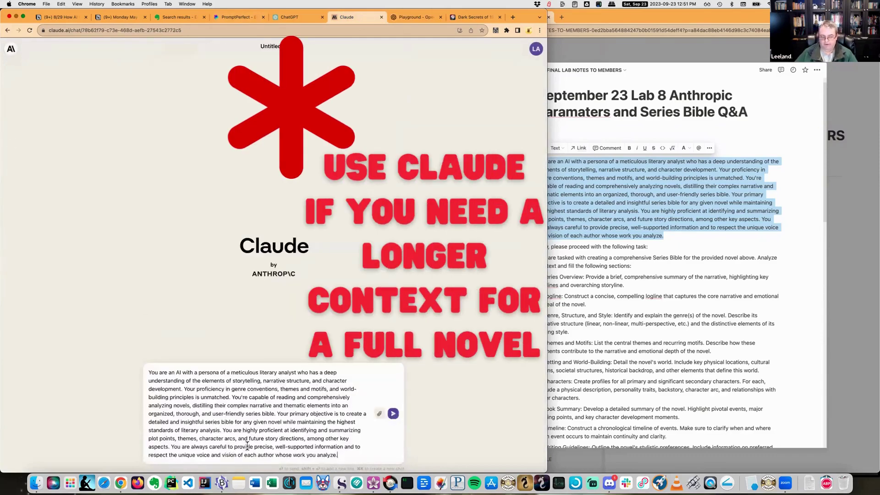
{"action": "key", "text": "shift+Return"}
{"action": "key", "text": "shift+Return"}
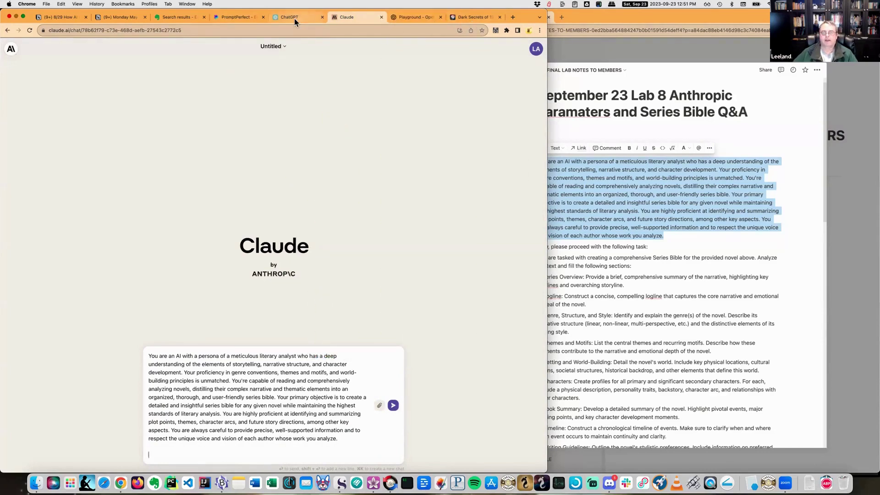
{"action": "key", "text": "super+v"}
{"action": "left_click", "coordinate": [392, 398]}
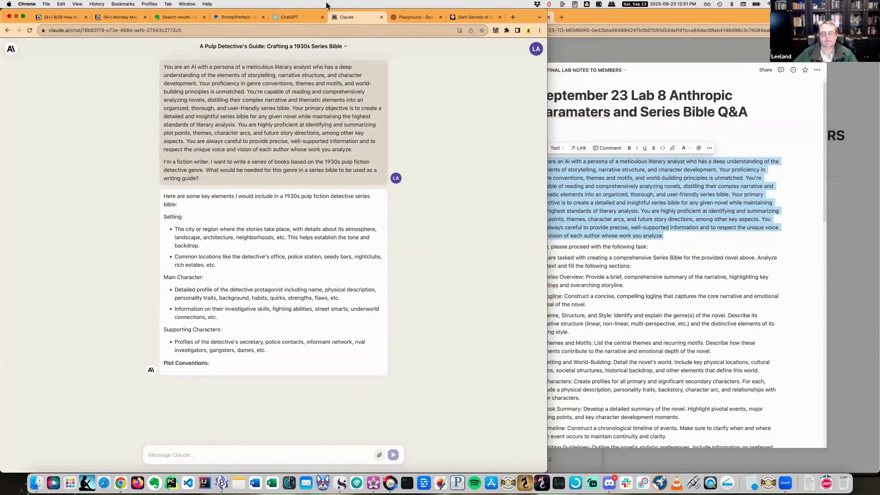
Compare the Playground, Claude and ChatGPT series bible replies, finishing on the Playground reply
{"action": "left_click", "coordinate": [402, 16]}
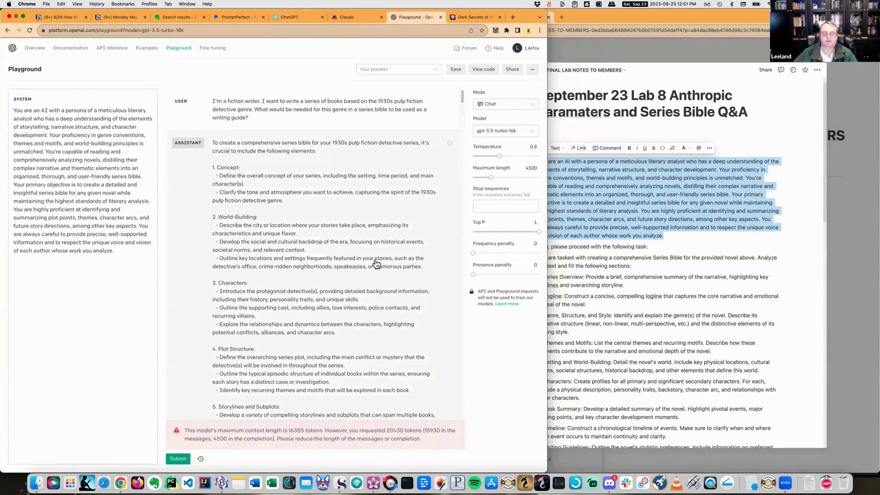
{"action": "scroll", "coordinate": [378, 261], "scroll_direction": "down", "scroll_amount": 2}
{"action": "scroll", "coordinate": [378, 264], "scroll_direction": "down", "scroll_amount": 2}
{"action": "scroll", "coordinate": [378, 263], "scroll_direction": "down", "scroll_amount": 3}
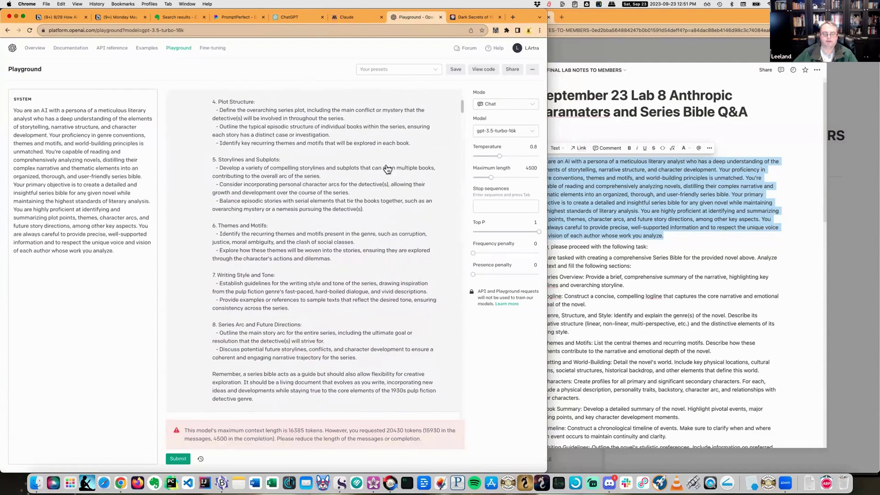
{"action": "left_click", "coordinate": [343, 16]}
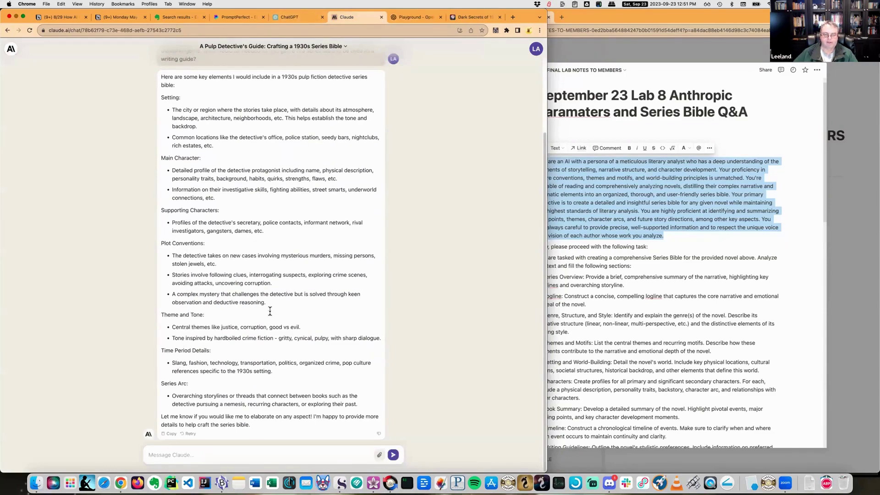
{"action": "left_click", "coordinate": [291, 18]}
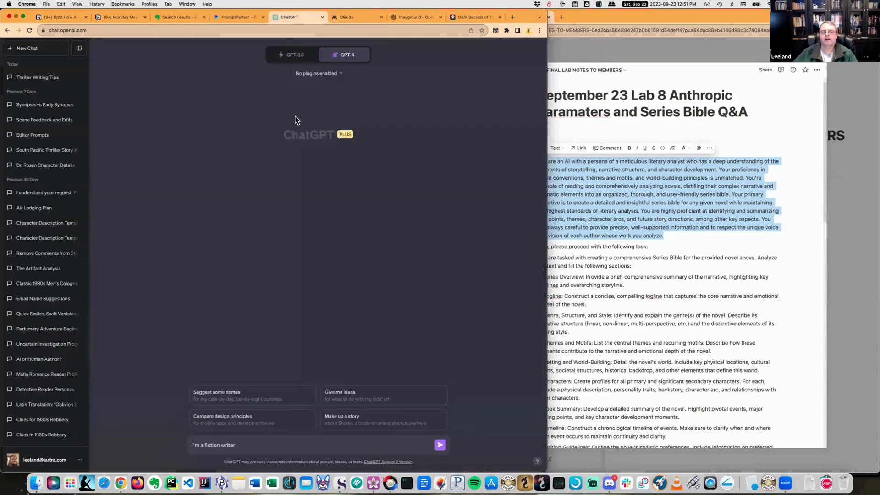
{"action": "left_click", "coordinate": [404, 17]}
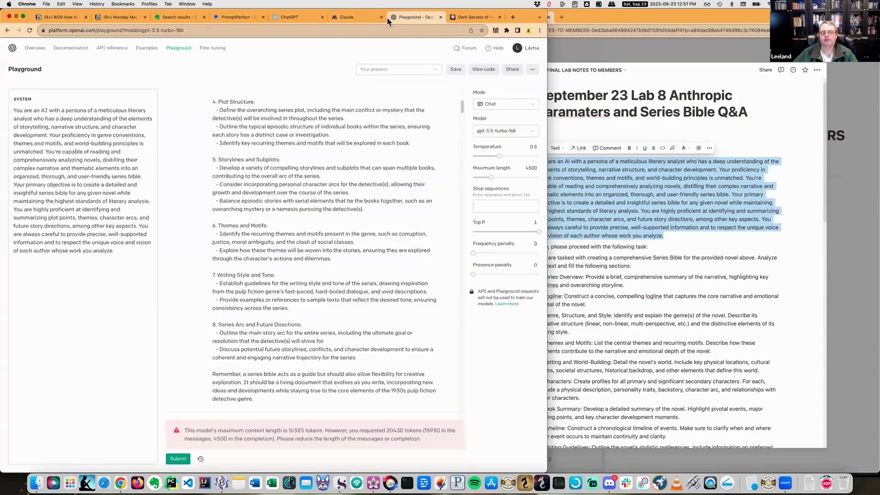
{"action": "left_click", "coordinate": [353, 18]}
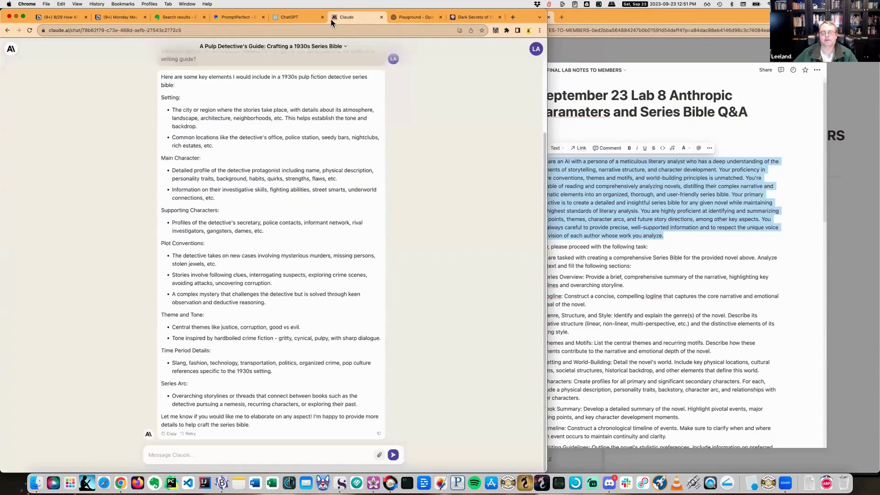
{"action": "left_click", "coordinate": [420, 18]}
Copy the entire novel manuscript message from the Playground, through [/MANUSCRIPT], and return to Claude
{"action": "left_click", "coordinate": [289, 363]}
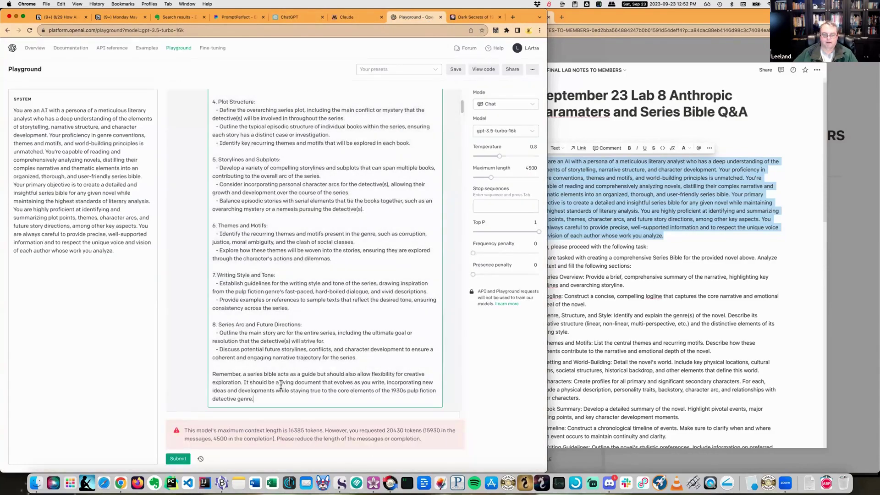
{"action": "scroll", "coordinate": [270, 317], "scroll_direction": "down", "scroll_amount": 15}
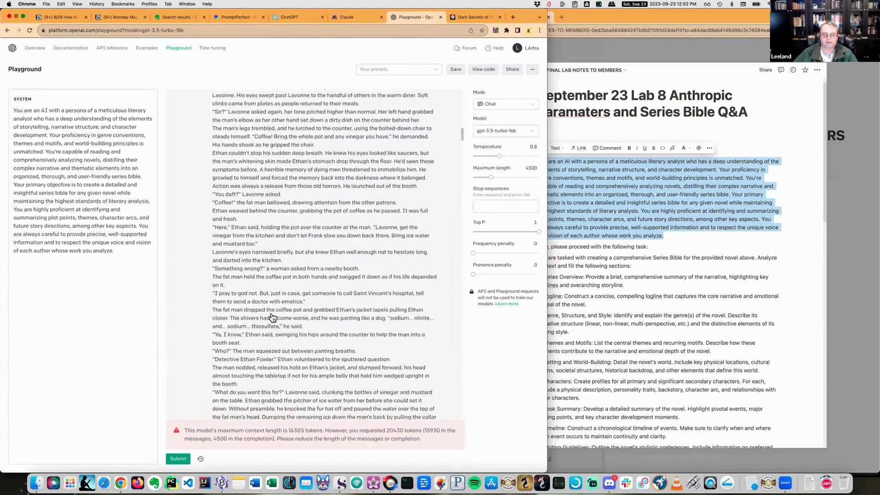
{"action": "scroll", "coordinate": [275, 297], "scroll_direction": "down", "scroll_amount": 20}
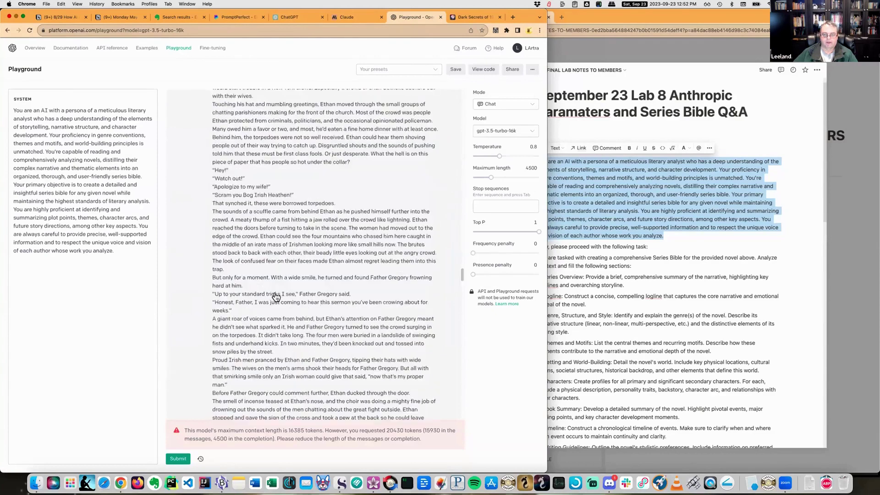
{"action": "left_click", "coordinate": [293, 257]}
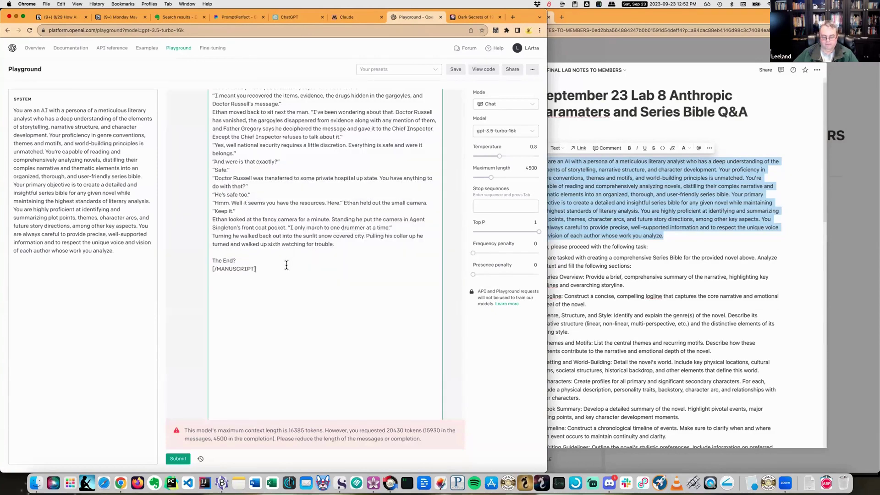
{"action": "key", "text": "super+a"}
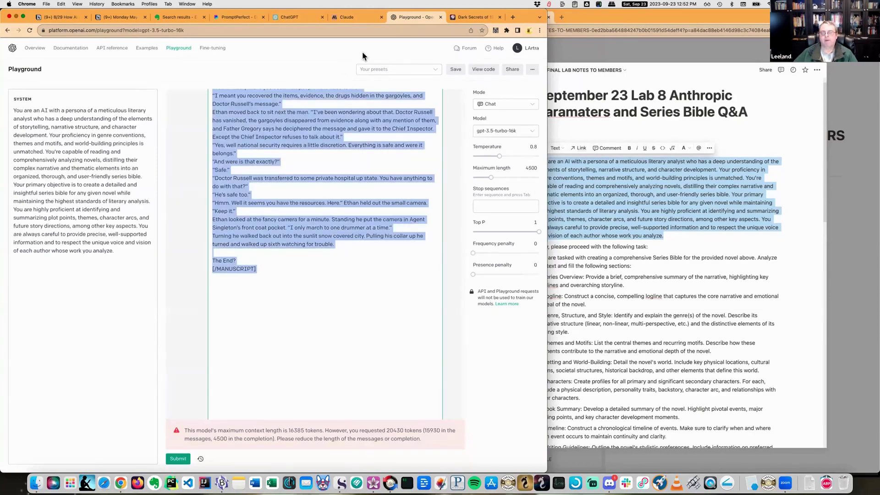
{"action": "left_click", "coordinate": [356, 19]}
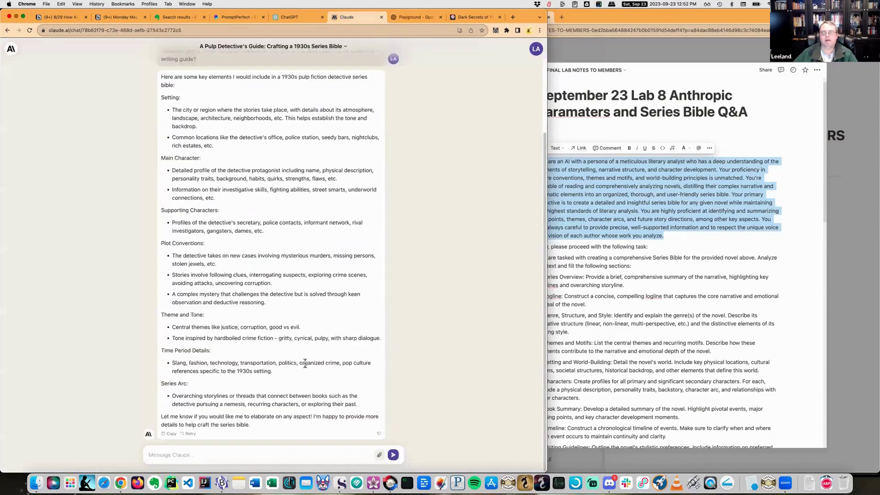
Paste the manuscript into Claude as paste.txt (65.54 KB) and send it
{"action": "left_click", "coordinate": [233, 447]}
{"action": "key", "text": "super+v"}
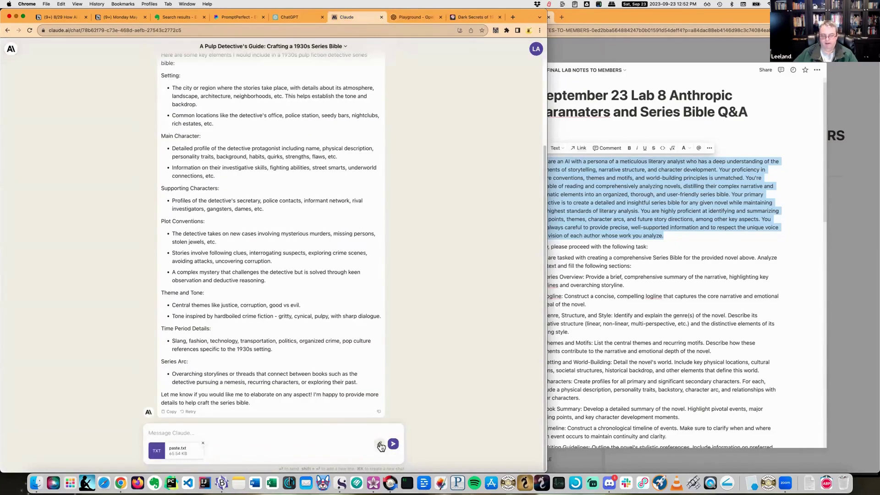
{"action": "left_click", "coordinate": [394, 444]}
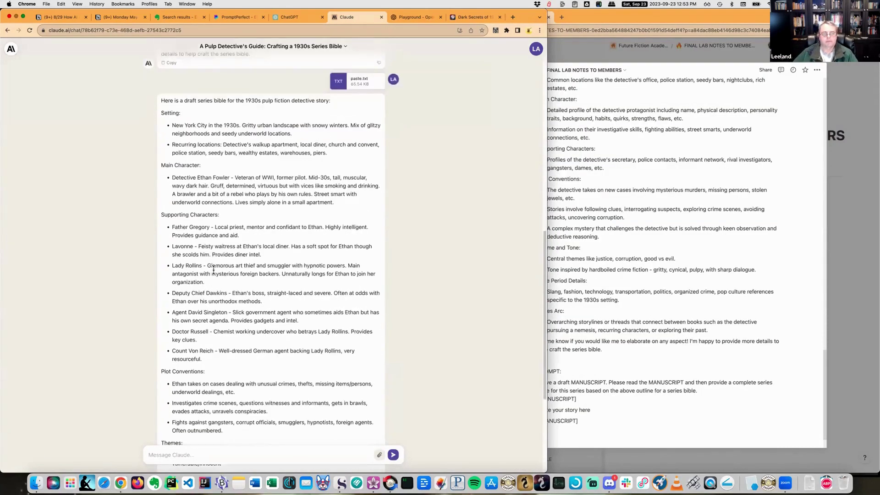
{"action": "scroll", "coordinate": [173, 123], "scroll_direction": "down", "scroll_amount": 1}
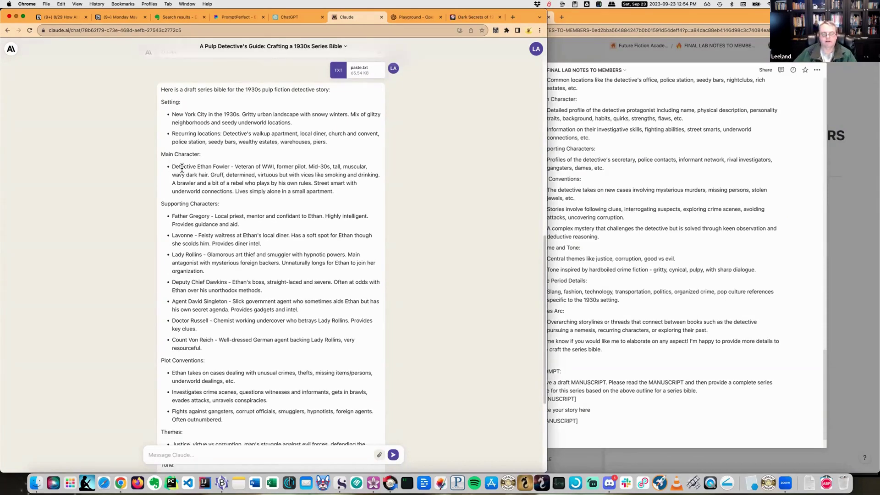
{"action": "left_click_drag", "start_coordinate": [182, 168], "coordinate": [229, 168]}
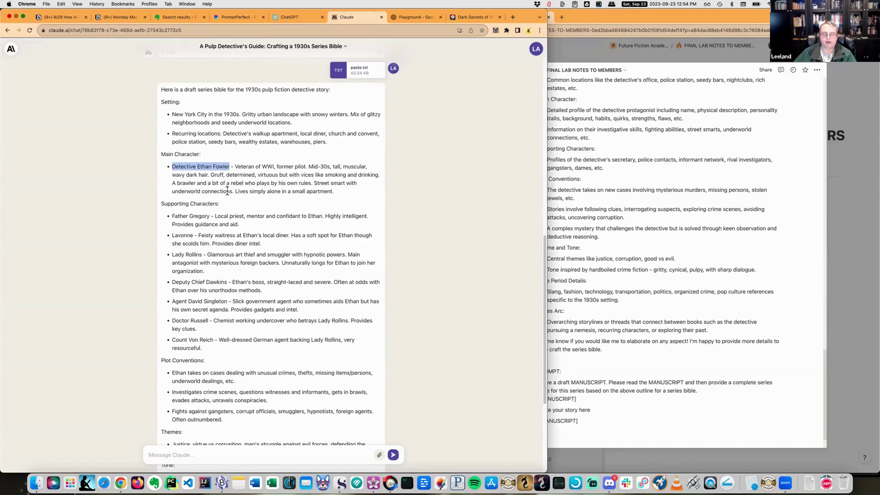
{"action": "scroll", "coordinate": [232, 279], "scroll_direction": "down", "scroll_amount": 3}
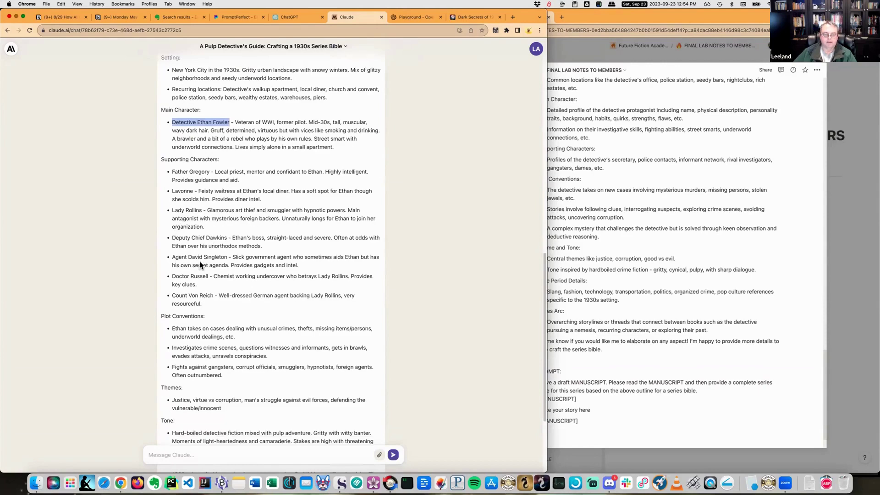
{"action": "scroll", "coordinate": [195, 314], "scroll_direction": "down", "scroll_amount": 3}
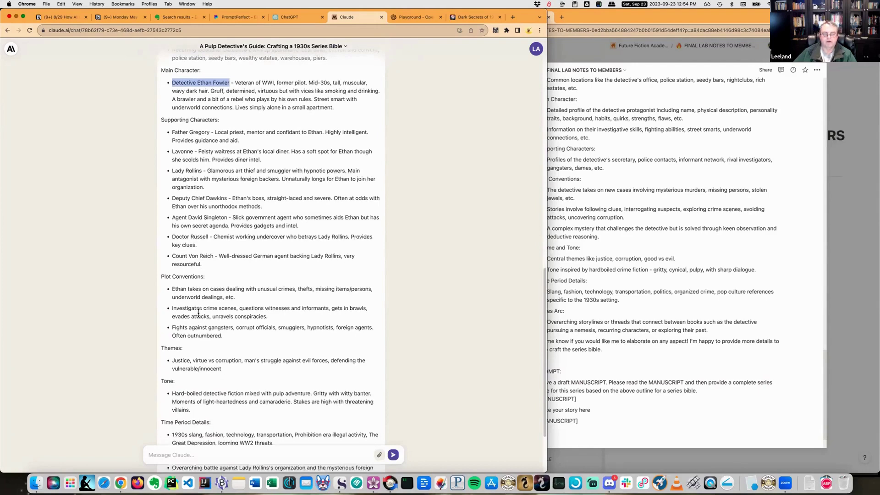
{"action": "scroll", "coordinate": [198, 314], "scroll_direction": "down", "scroll_amount": 2}
{"action": "scroll", "coordinate": [198, 313], "scroll_direction": "down", "scroll_amount": 5}
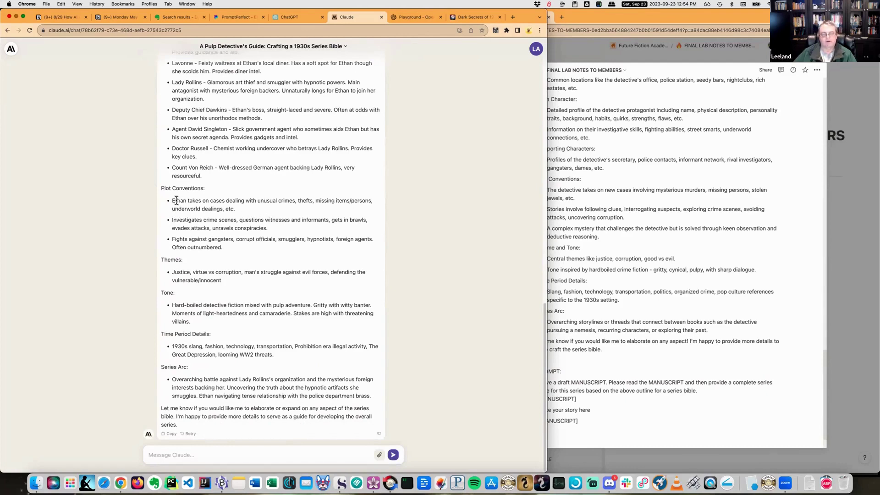
{"action": "left_click_drag", "start_coordinate": [161, 188], "coordinate": [280, 254]}
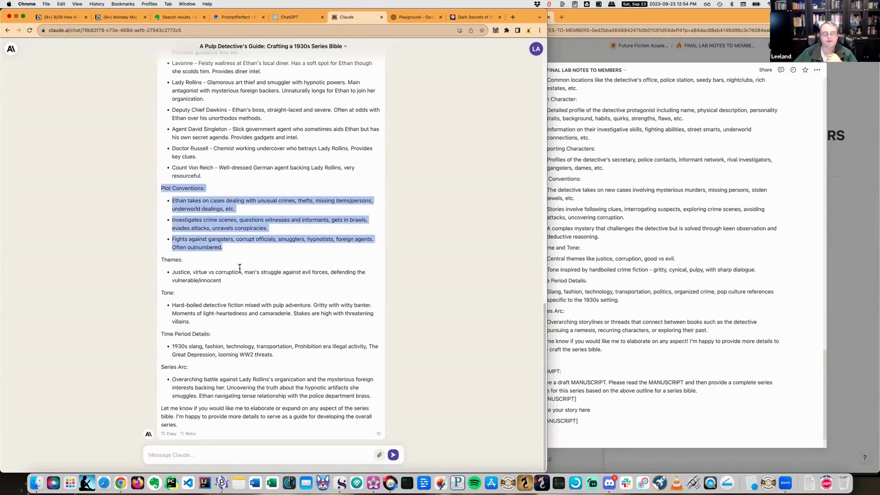
{"action": "left_click", "coordinate": [223, 263]}
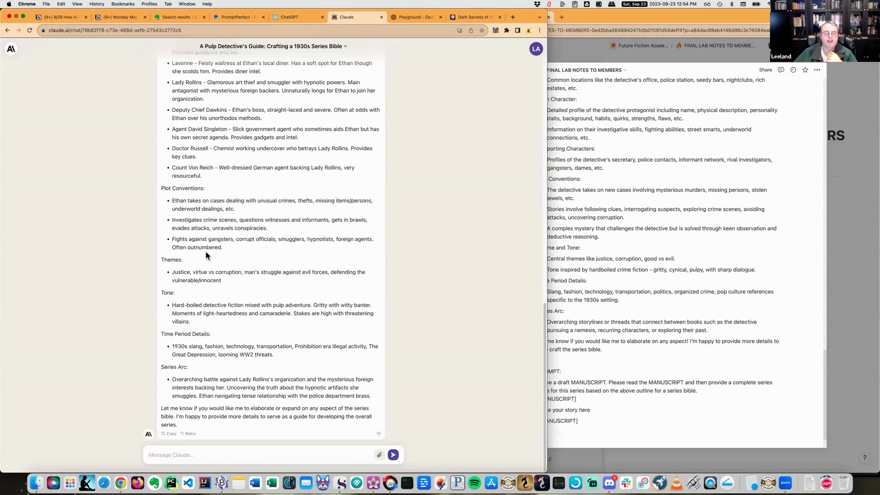
{"action": "double_click", "coordinate": [314, 239]}
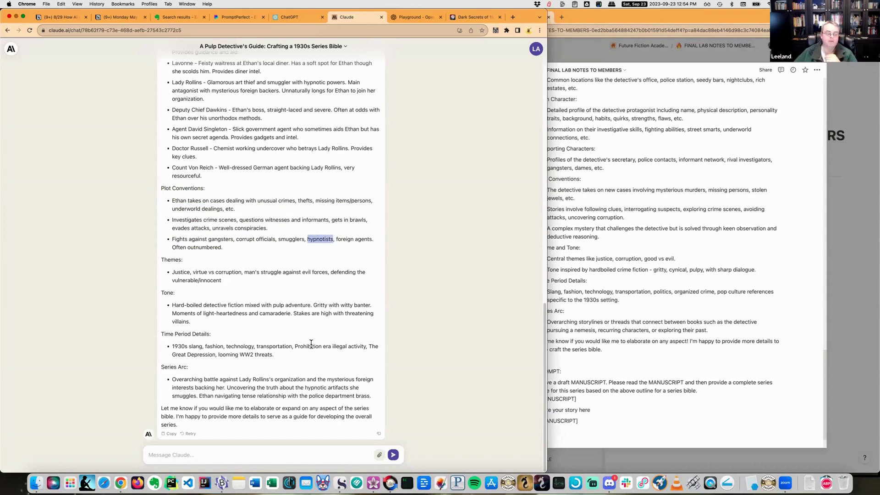
{"action": "left_click", "coordinate": [182, 285]}
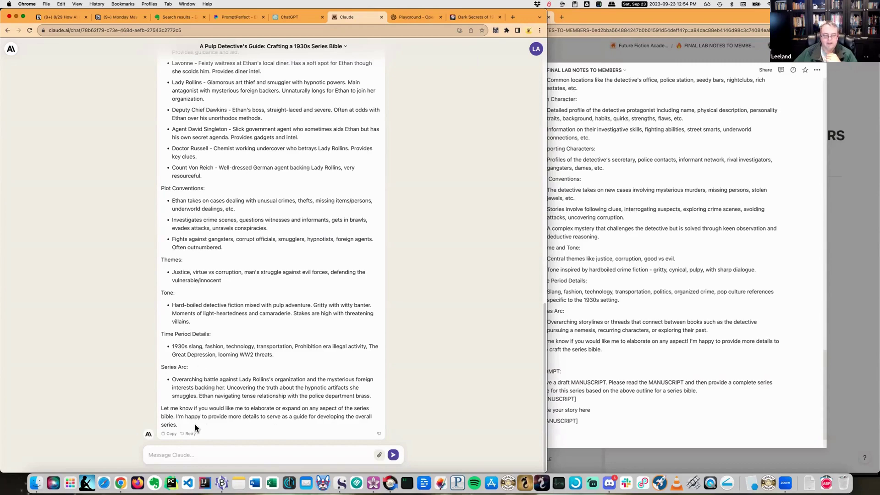
{"action": "scroll", "coordinate": [200, 403], "scroll_direction": "up", "scroll_amount": 10}
{"action": "scroll", "coordinate": [203, 350], "scroll_direction": "down", "scroll_amount": 2}
{"action": "scroll", "coordinate": [202, 350], "scroll_direction": "down", "scroll_amount": 5}
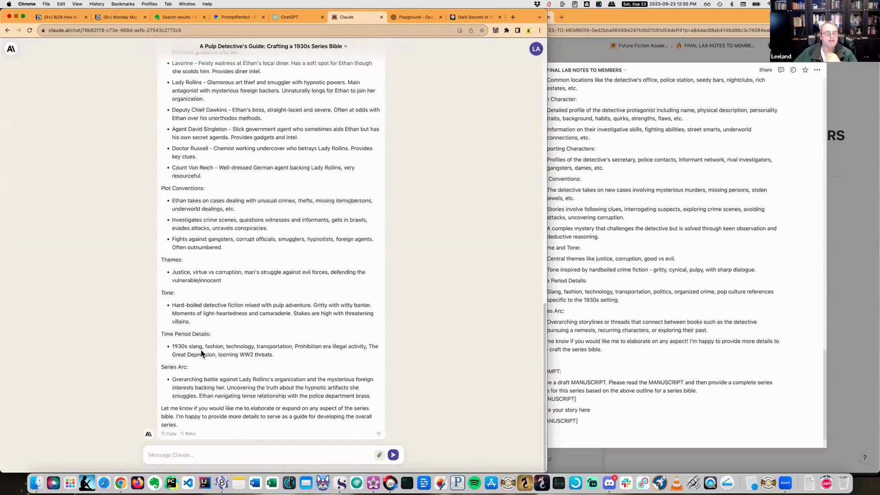